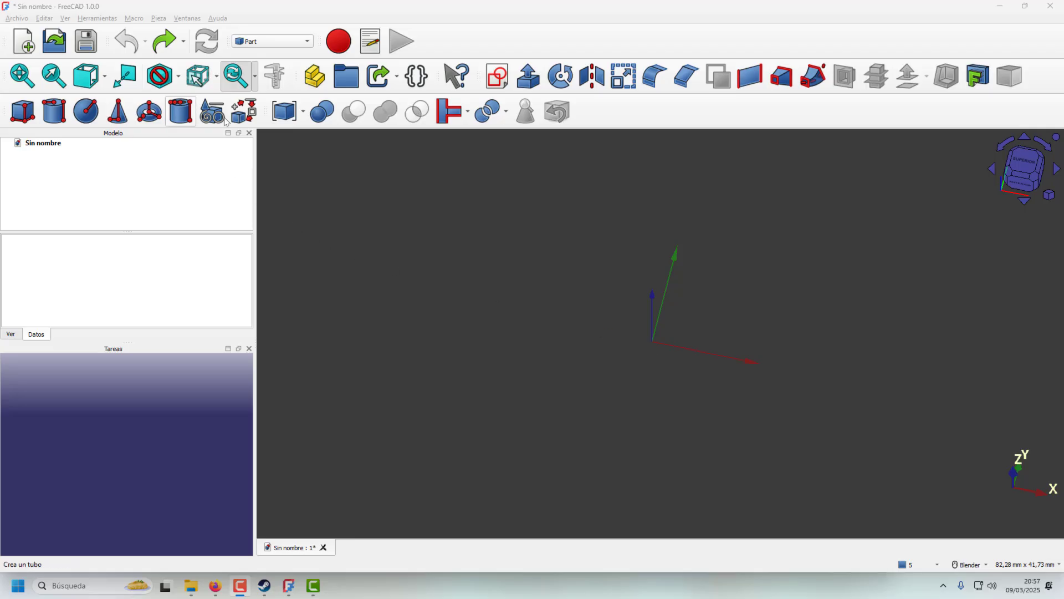
- Create a tube primitive in the Part workbench with an outer radius of 10 mm
left_click(271, 41)
left_click(258, 76)
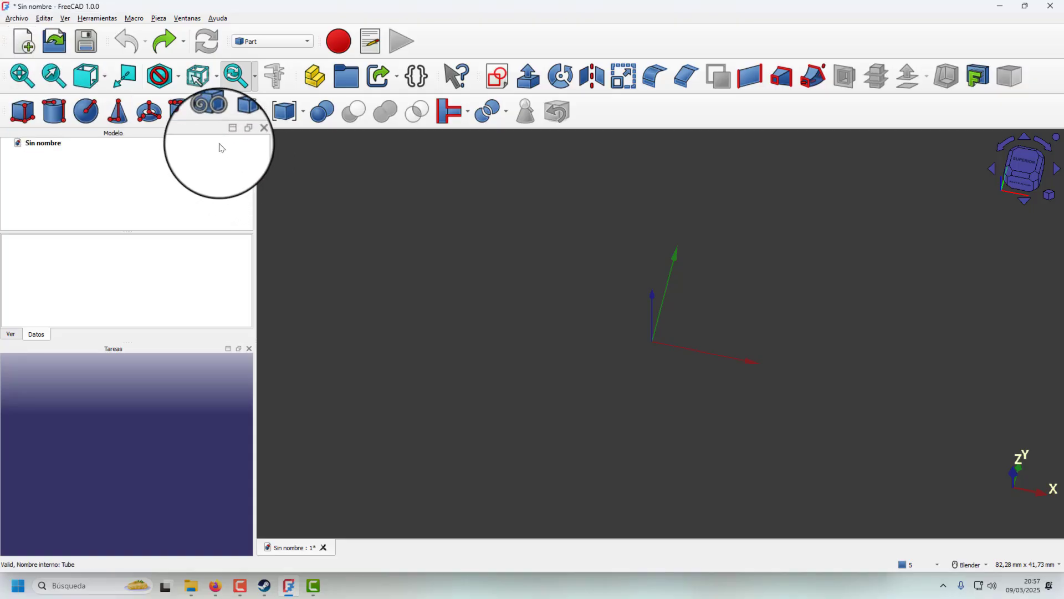
left_click(177, 113)
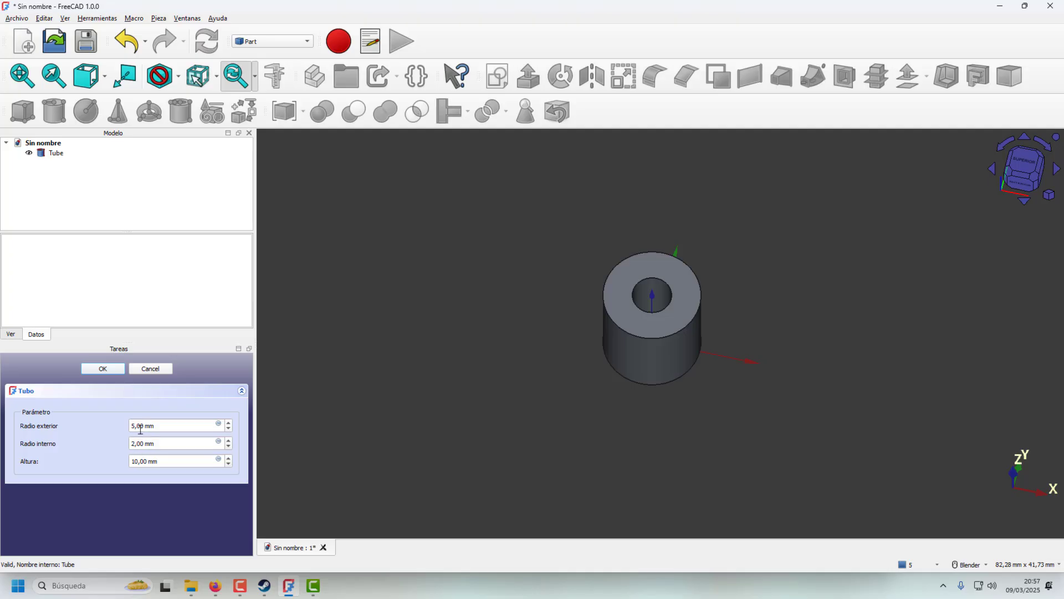
left_click(228, 423)
left_click(229, 423)
left_click(229, 422)
left_click(228, 423)
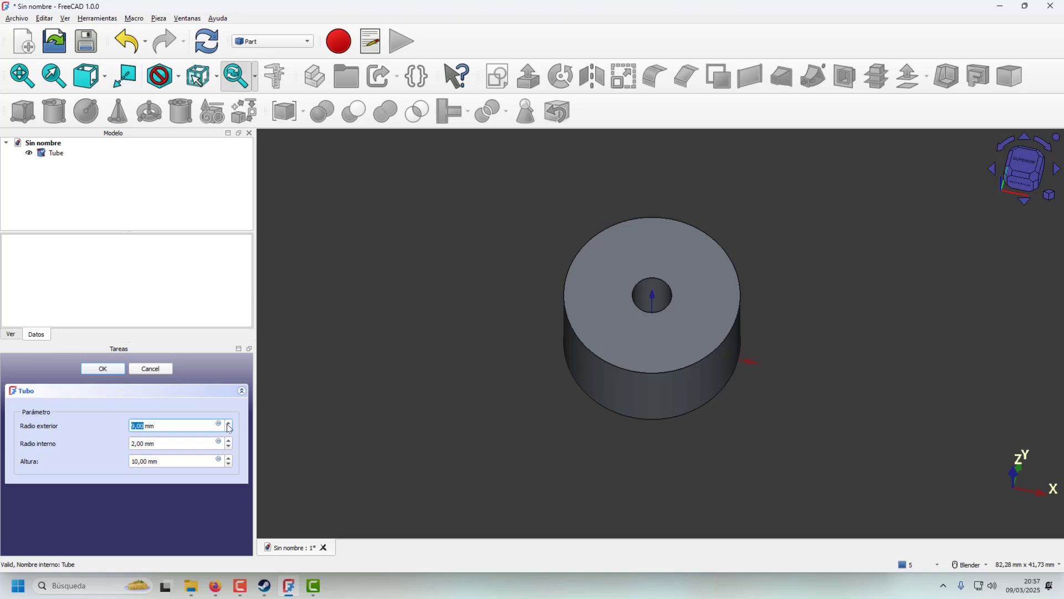
left_click(229, 425)
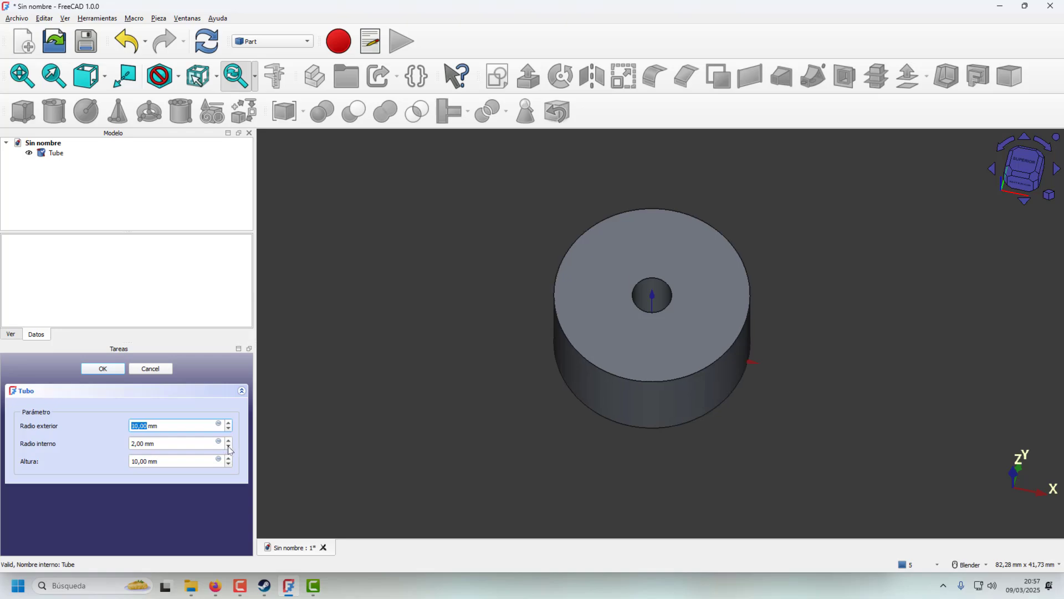
- Set the tube's inner radius to 9.5 mm and accept the tube parameters
left_click(229, 448)
left_click(229, 448)
left_click(228, 440)
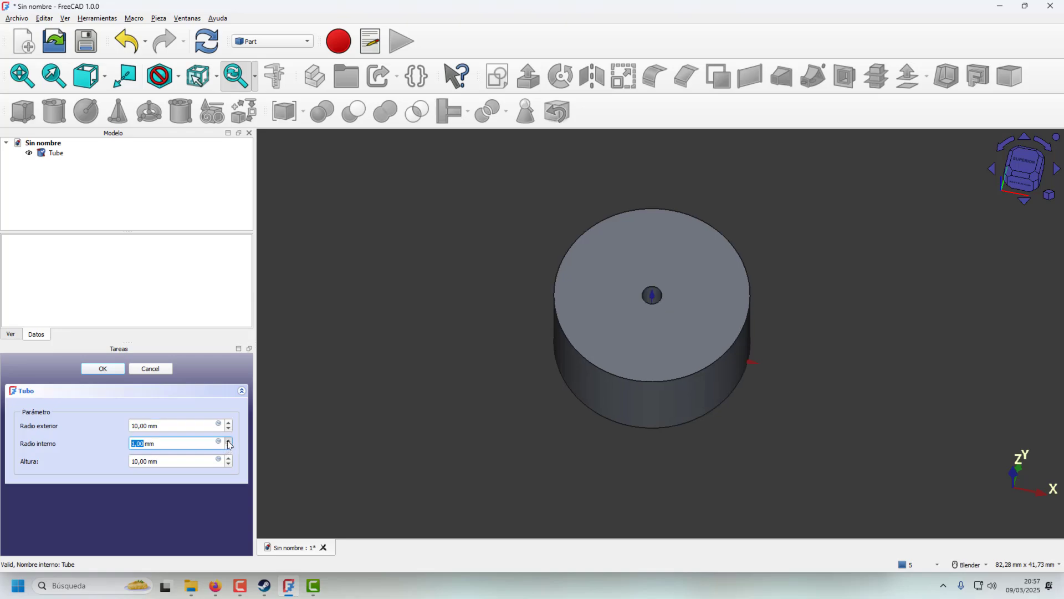
left_click(228, 440)
left_click(229, 440)
left_click(229, 440)
left_click(229, 440)
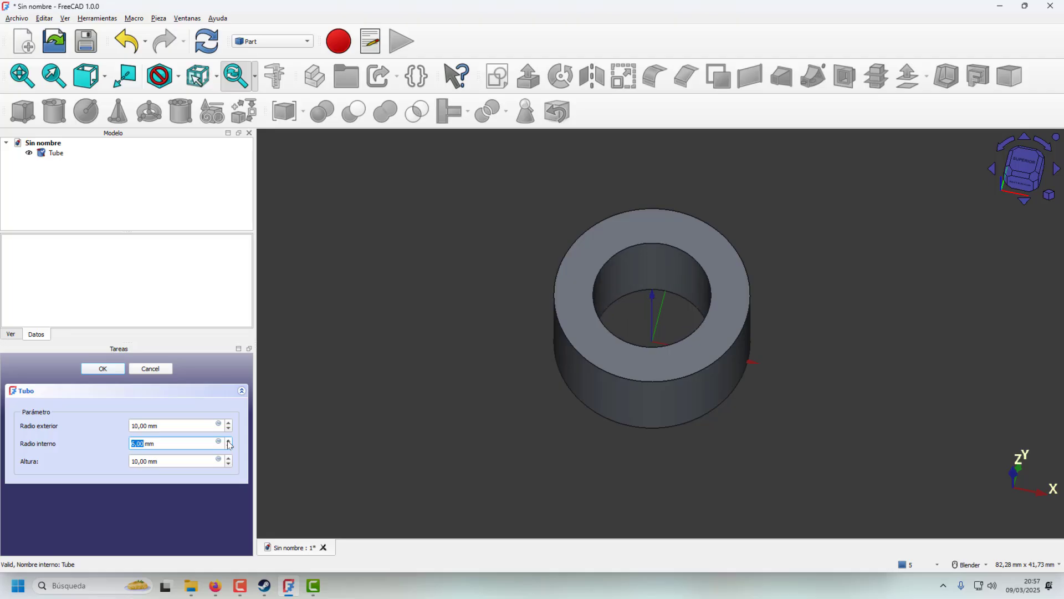
type("9,")
key("Return")
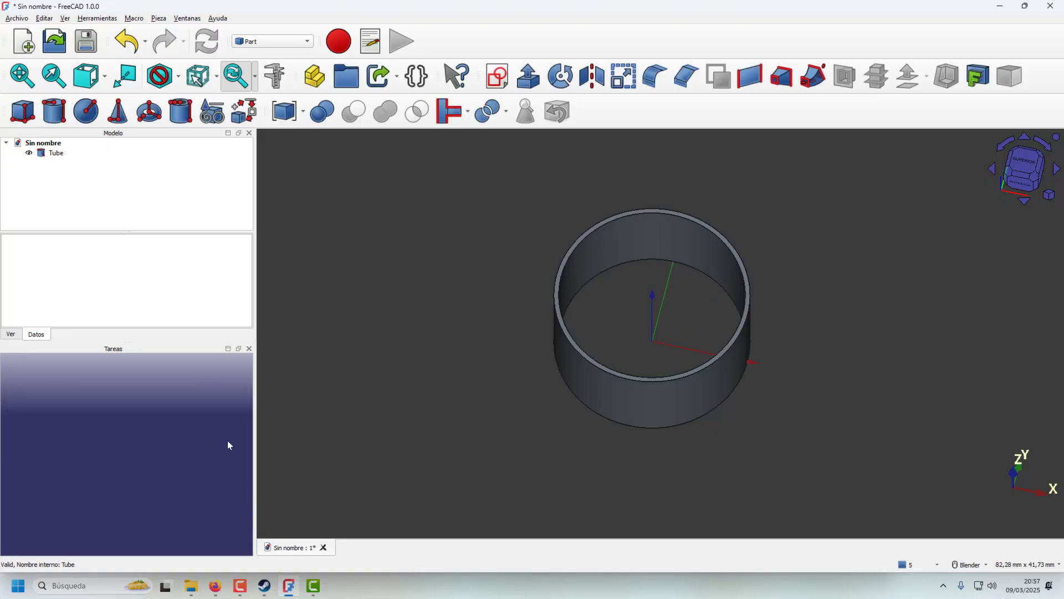
- Reopen the tube's parameters and set its height to 1 mm with an expression
left_click(54, 154)
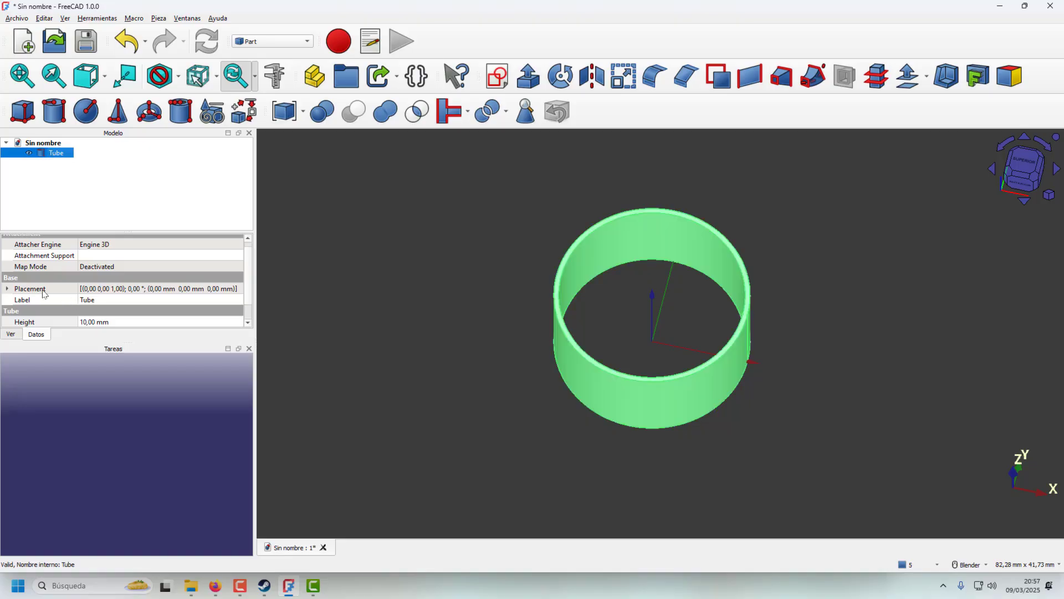
double_click(62, 154)
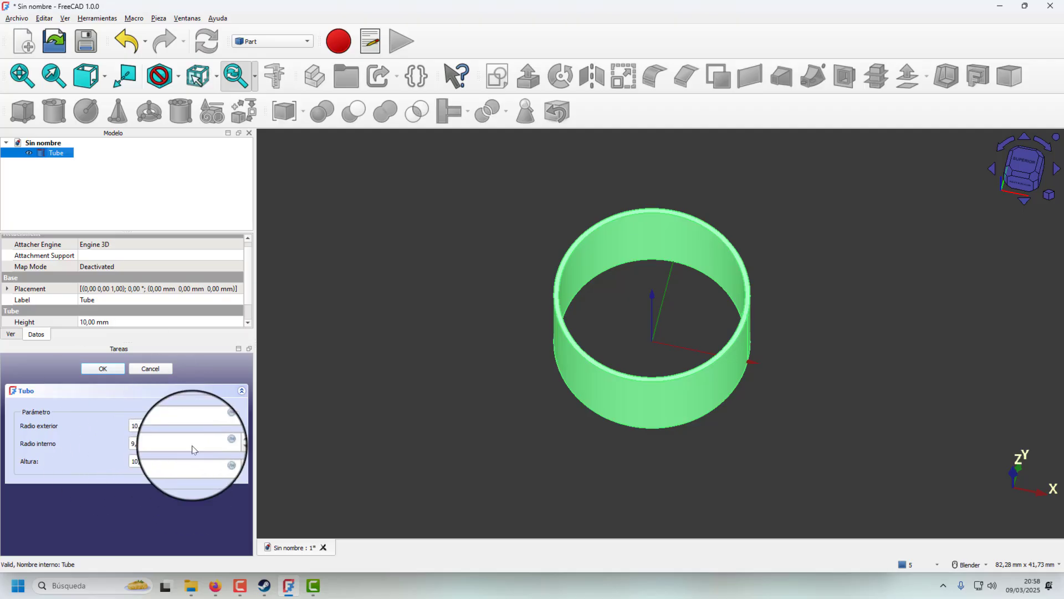
left_click(219, 460)
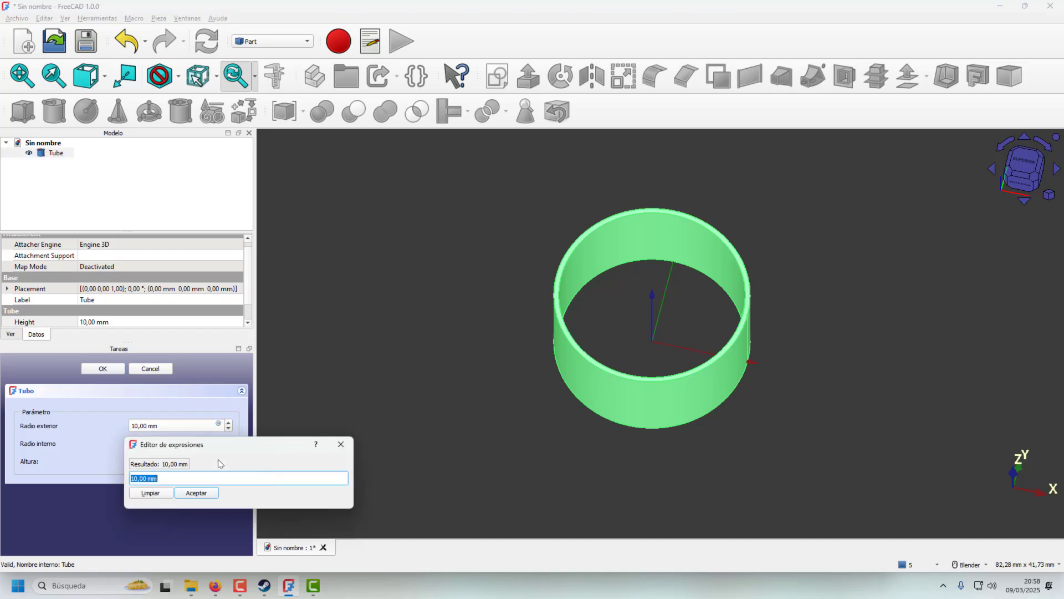
type("1")
left_click(200, 491)
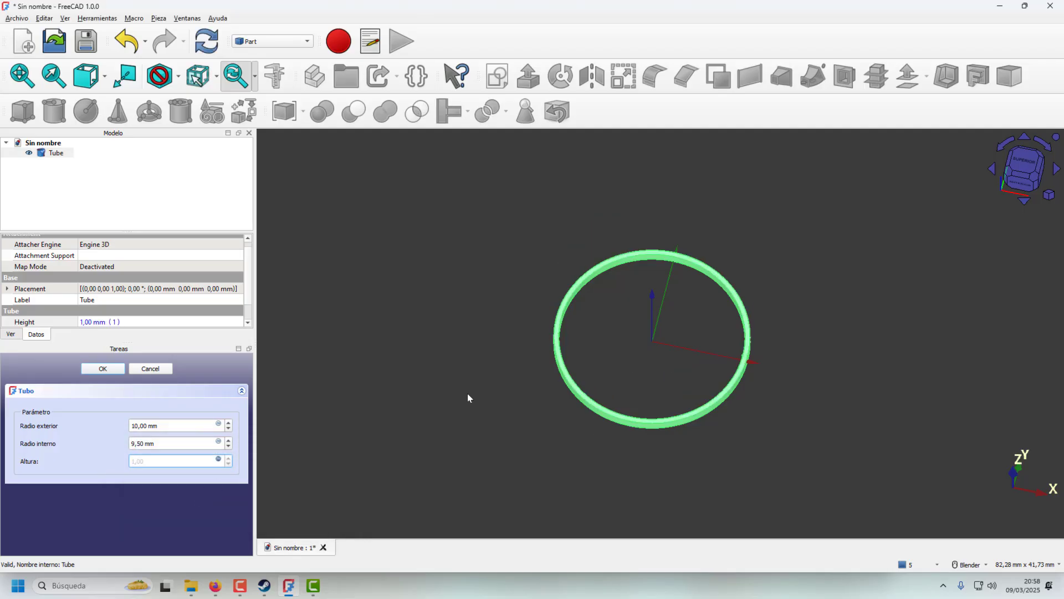
scroll(467, 394, "up", 1)
scroll(440, 343, "down", 2)
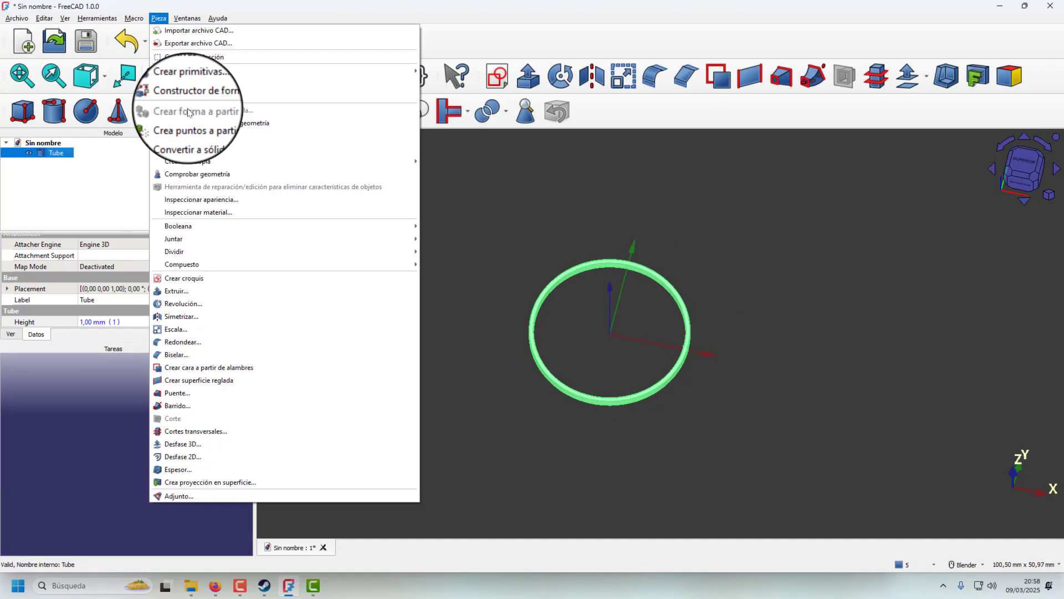
- Switch to the Part Design workbench and create a clone of the tube
left_click(114, 180)
left_click(75, 154)
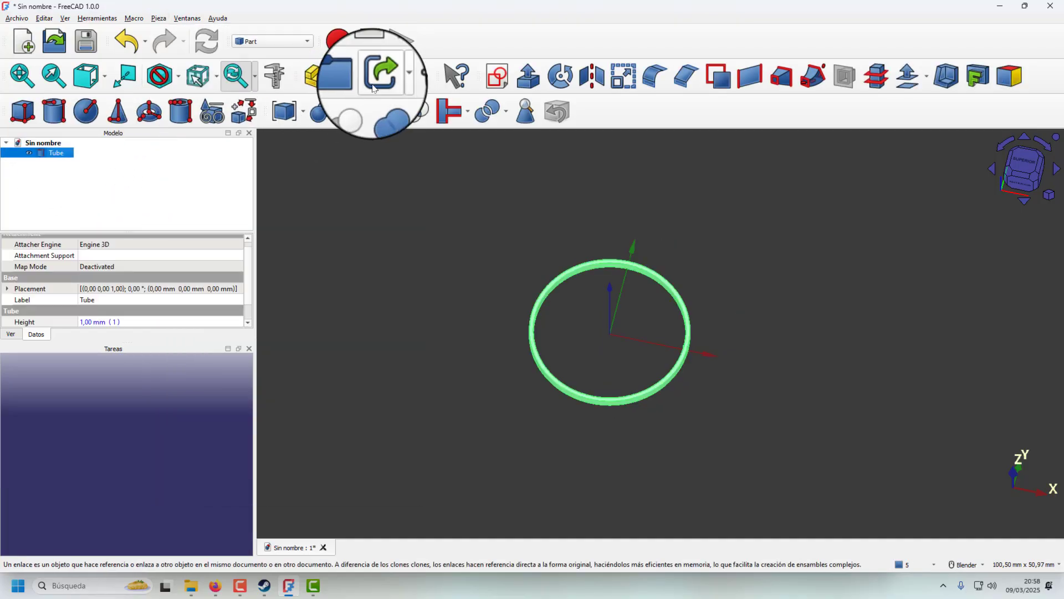
left_click(291, 41)
left_click(280, 74)
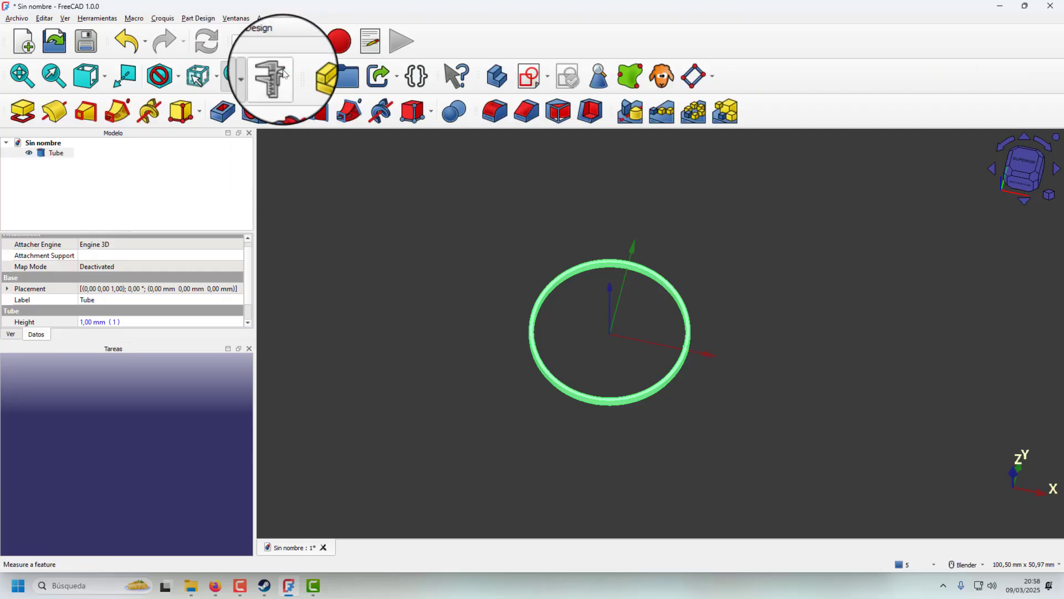
left_click(57, 154)
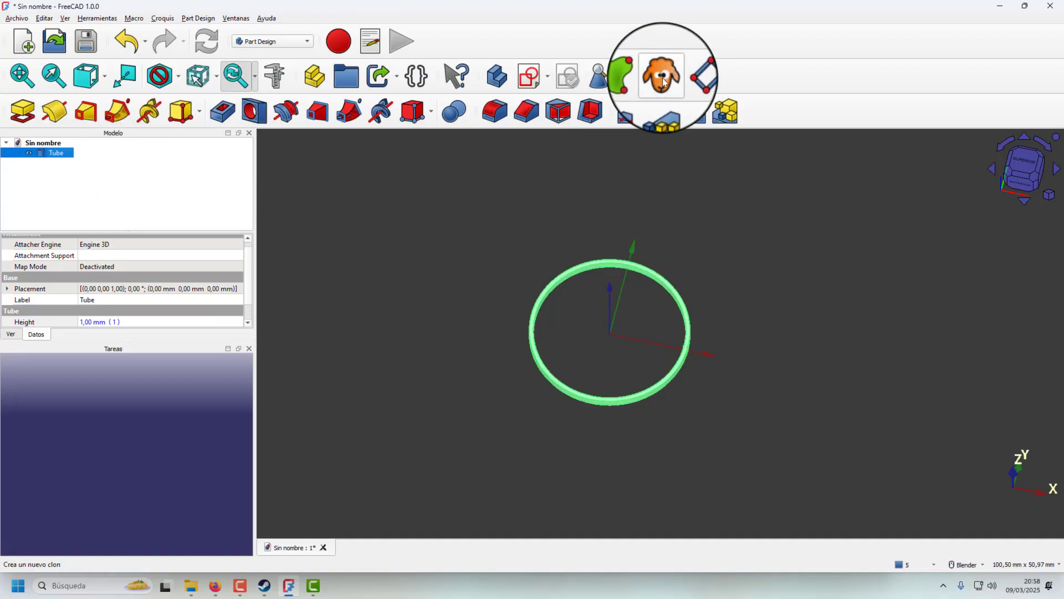
left_click(664, 82)
- Clone the newly created body to get a third ring
left_click(56, 163)
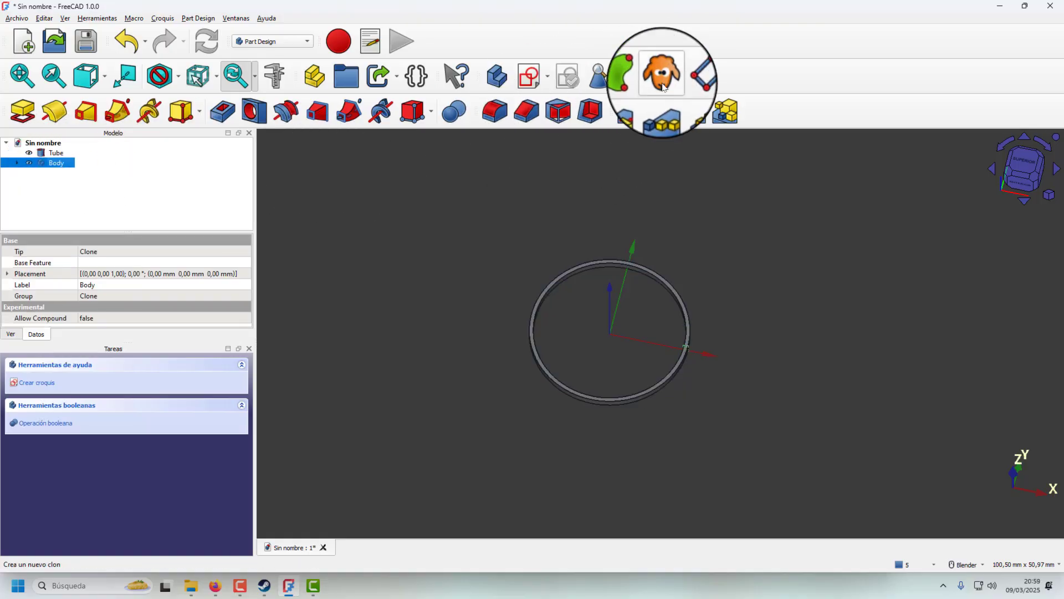
left_click(664, 83)
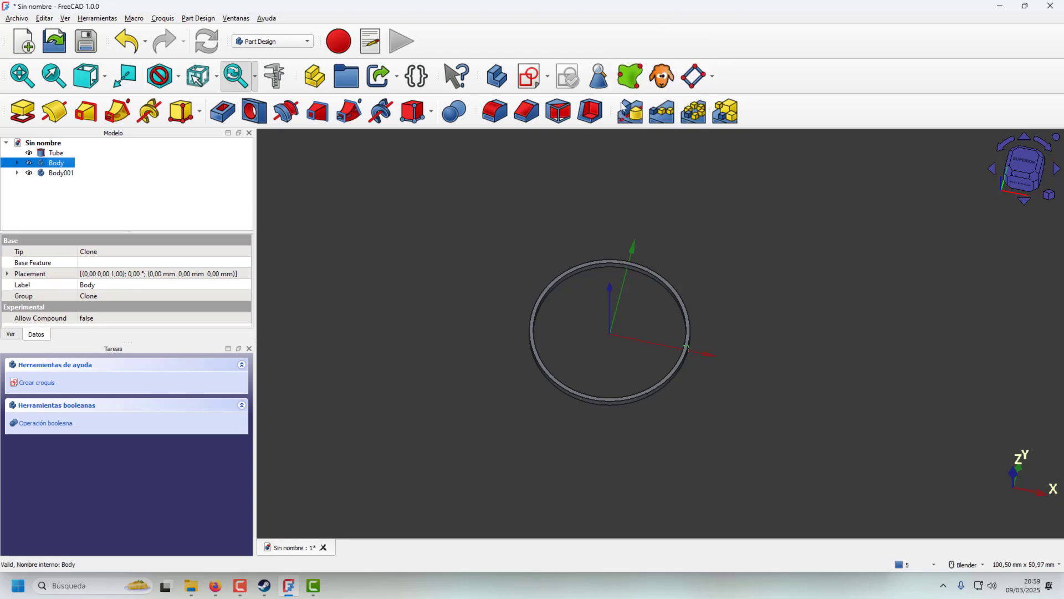
left_click(137, 184)
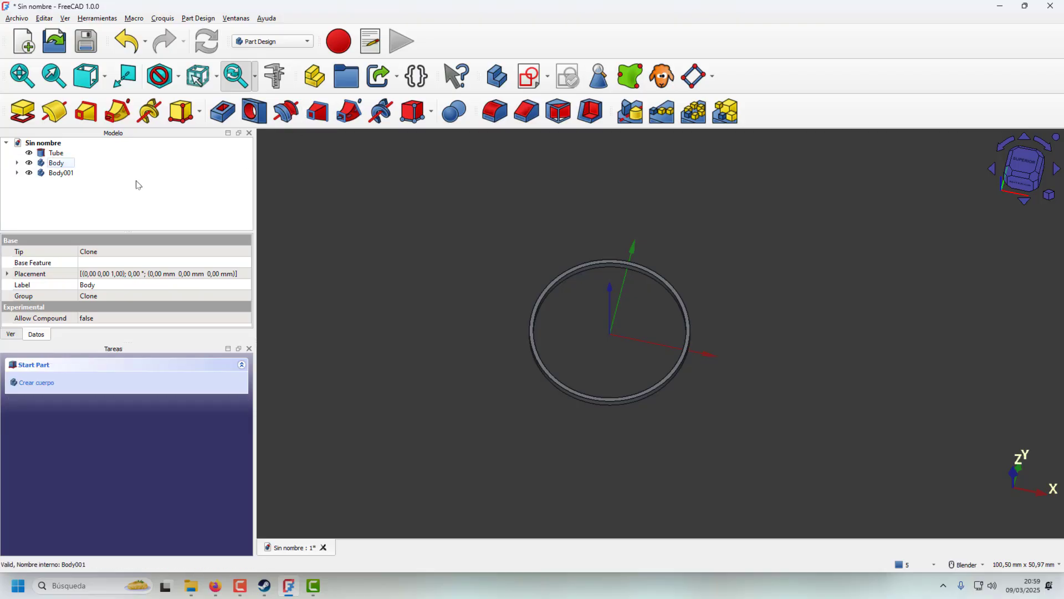
- Set the emissive color of the original tube to magenta (#ff00ff)
left_click(56, 153)
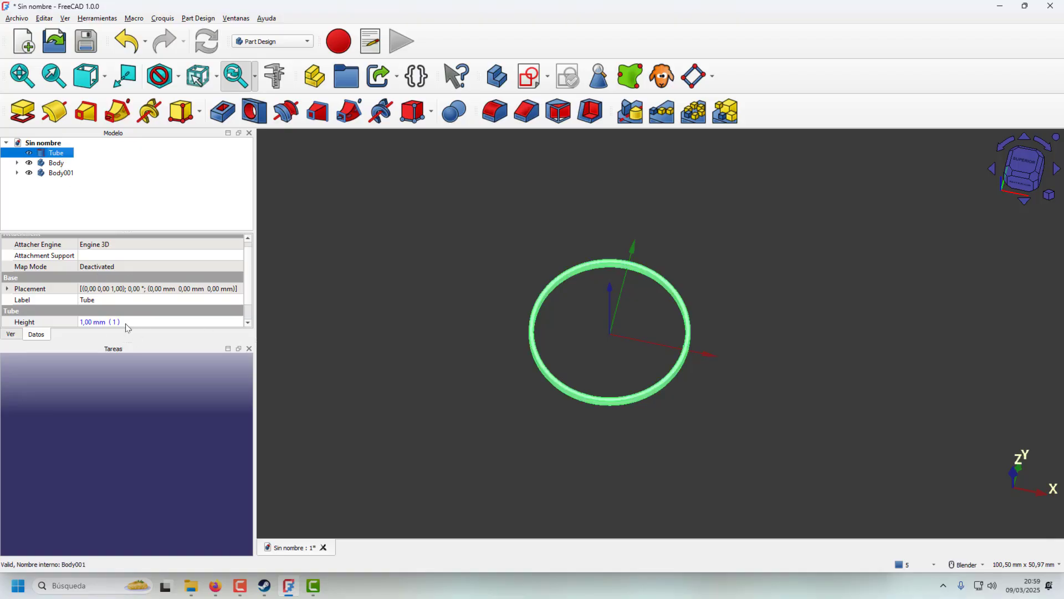
scroll(169, 286, "down", 1)
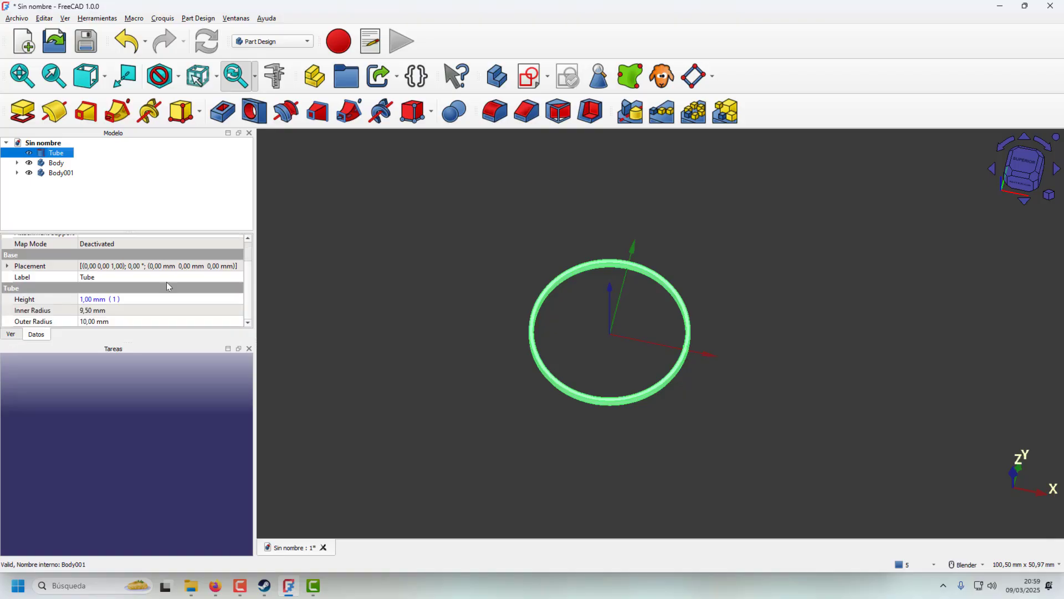
left_click(12, 334)
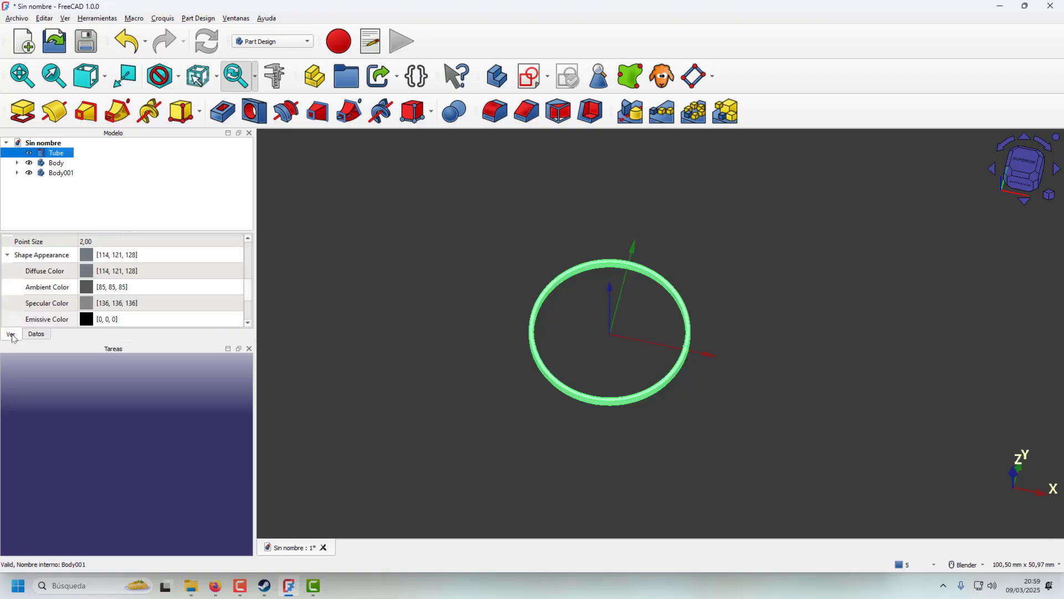
left_click(92, 325)
left_click(167, 319)
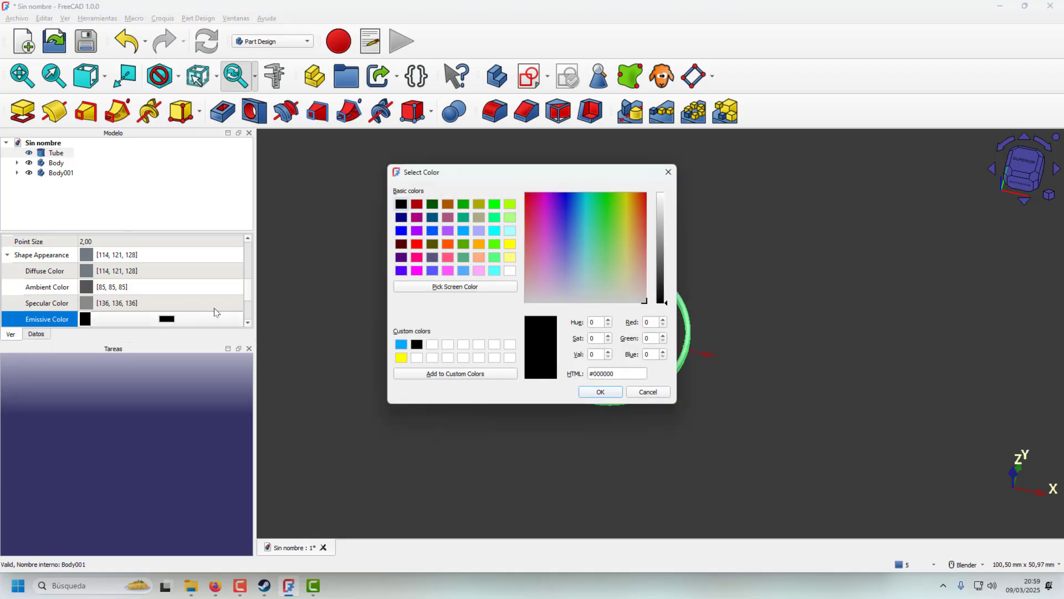
left_click(417, 271)
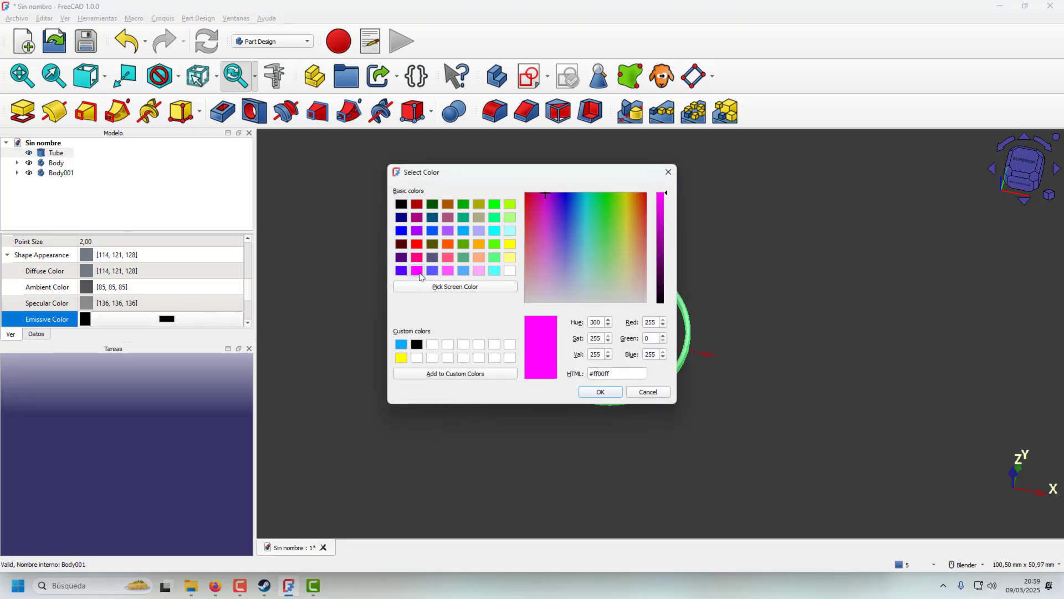
left_click(600, 391)
- Set the emissive color of the first cloned body to the custom yellow
left_click(55, 164)
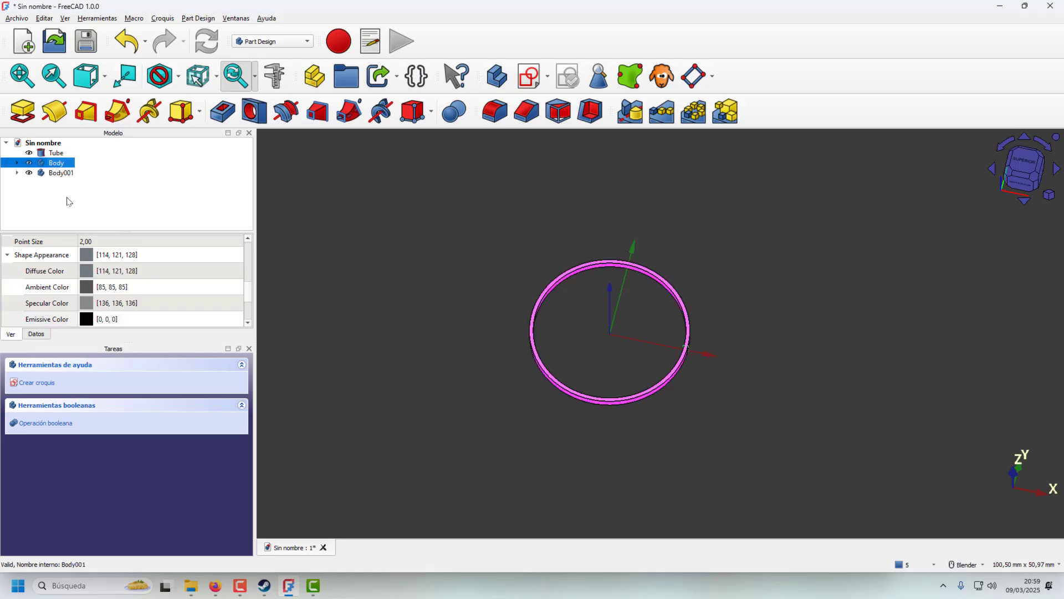
left_click(162, 320)
left_click(165, 320)
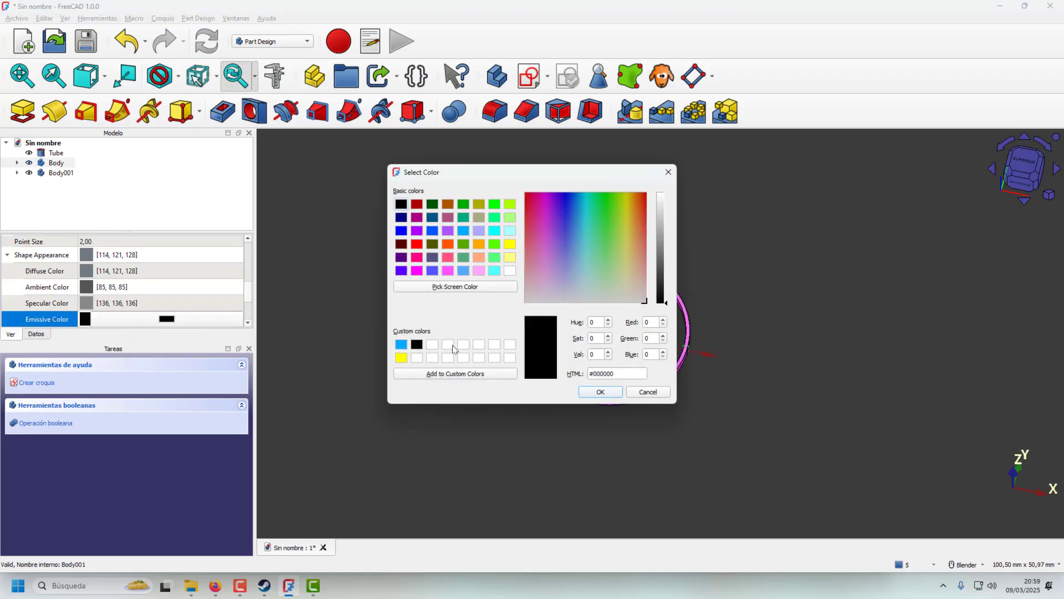
left_click(401, 358)
left_click(597, 392)
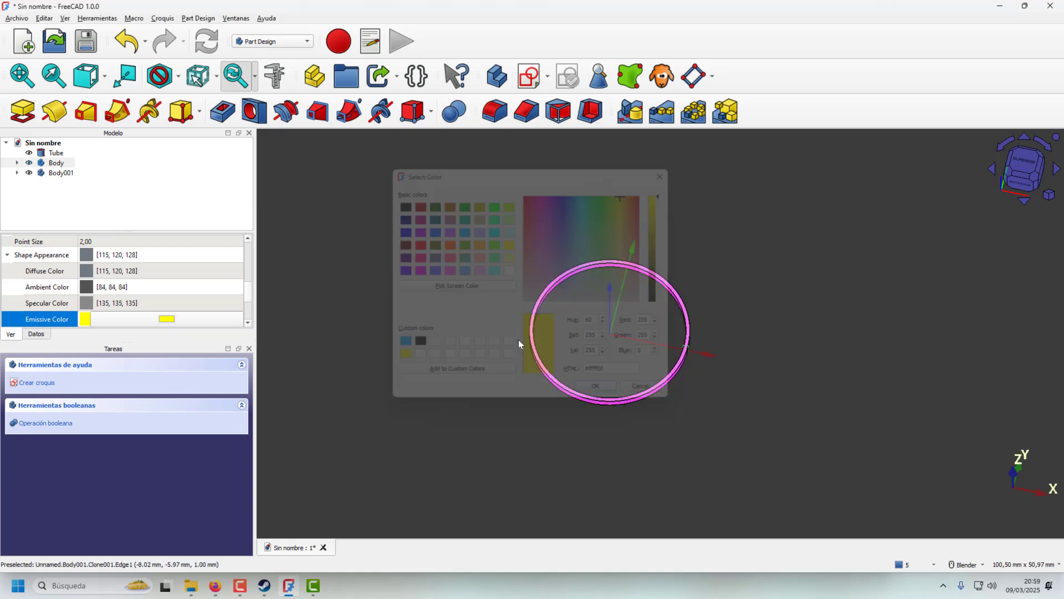
- Set the emissive color of the second cloned body, Body001, to the custom light blue (0, 171, 255)
left_click(59, 174)
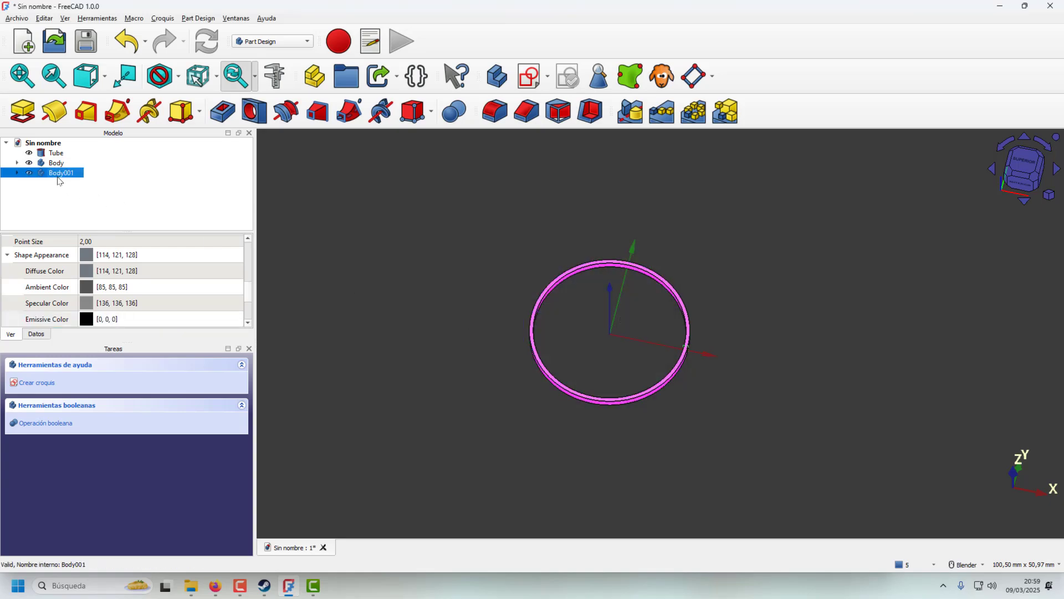
left_click(98, 319)
left_click(167, 318)
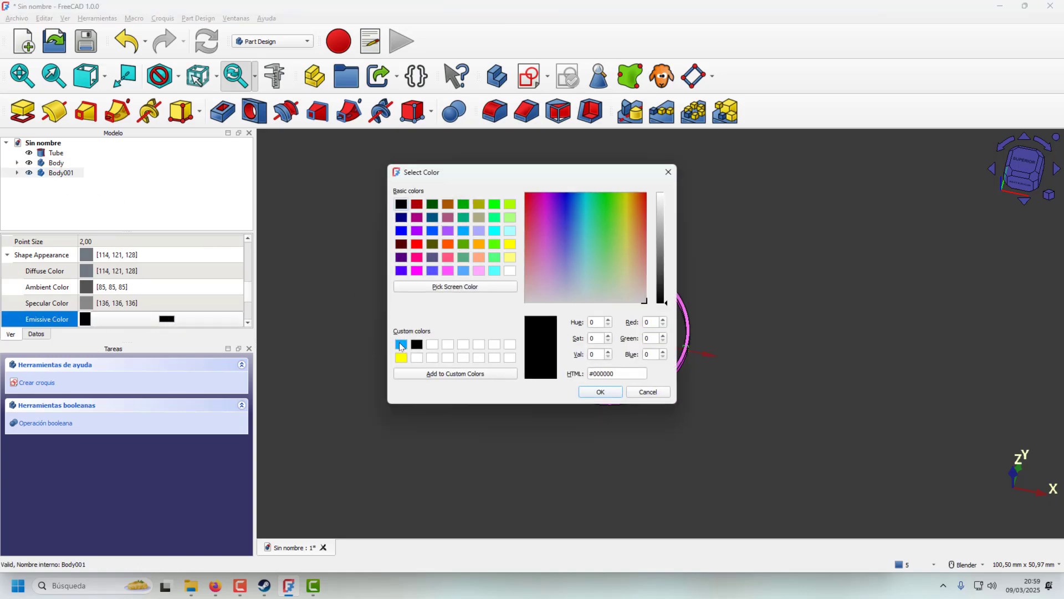
left_click(401, 345)
left_click(600, 391)
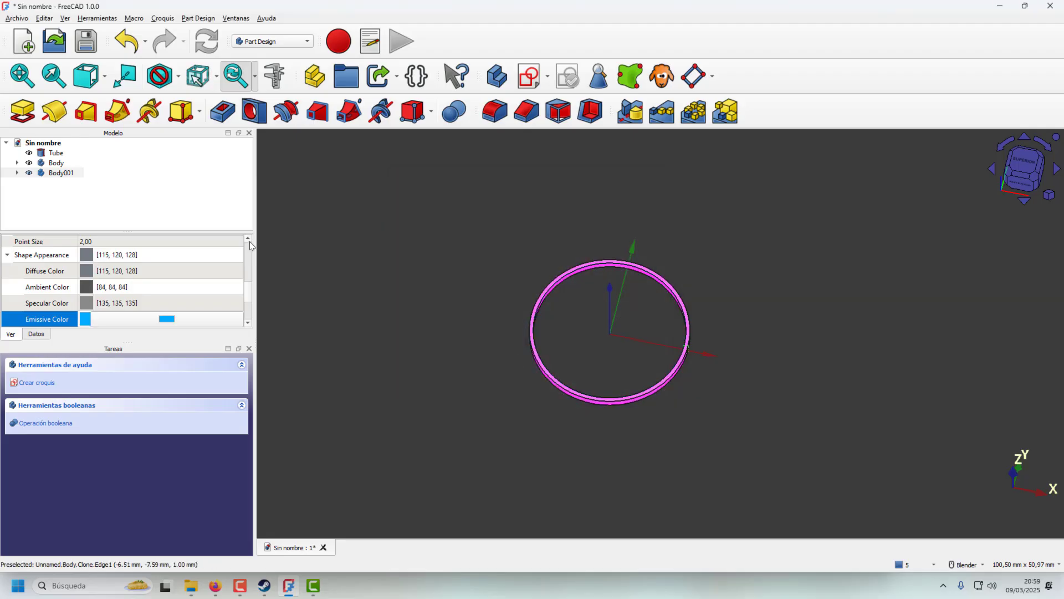
left_click(76, 187)
- Open the placement of Body001 and set its X translation to 15 mm
left_click(63, 173)
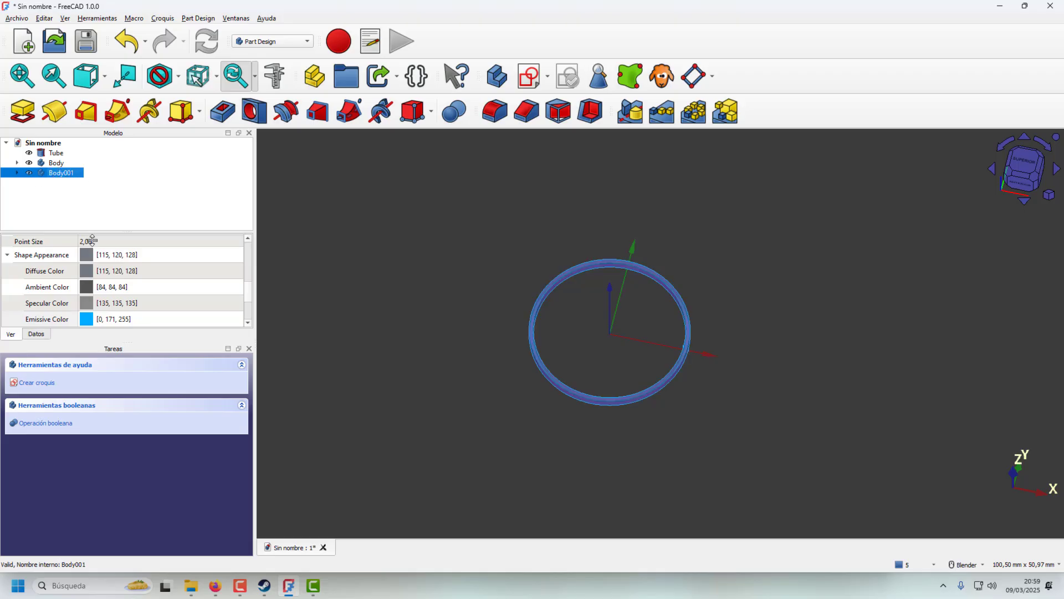
left_click(36, 333)
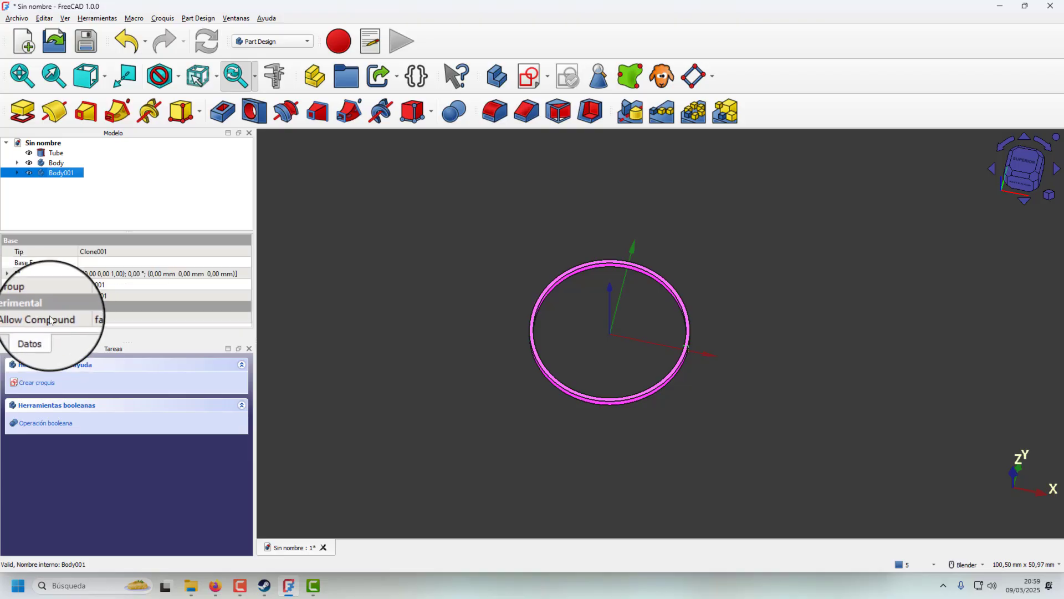
left_click(245, 276)
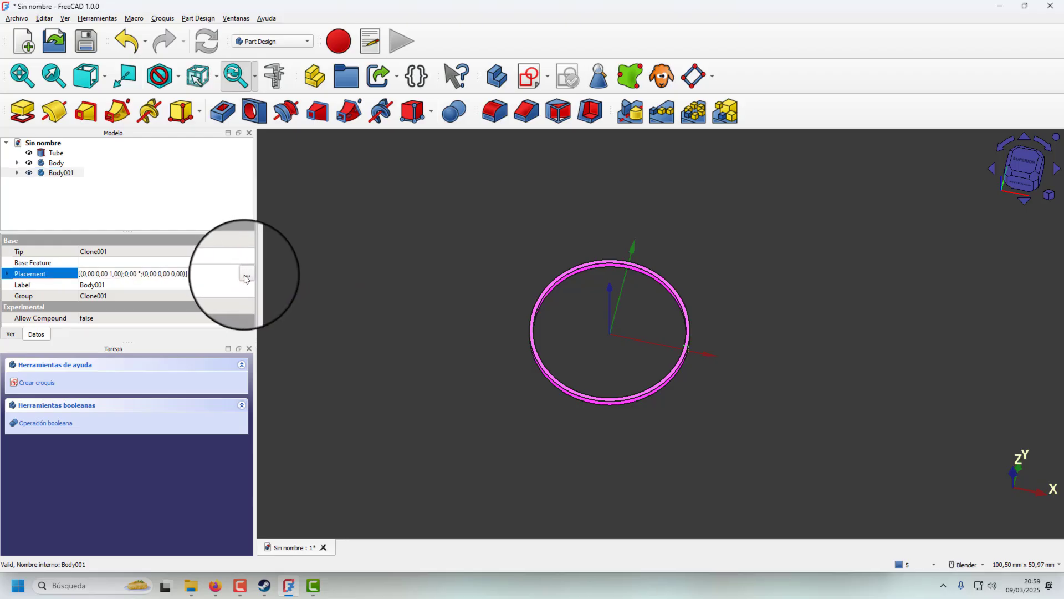
left_click(246, 275)
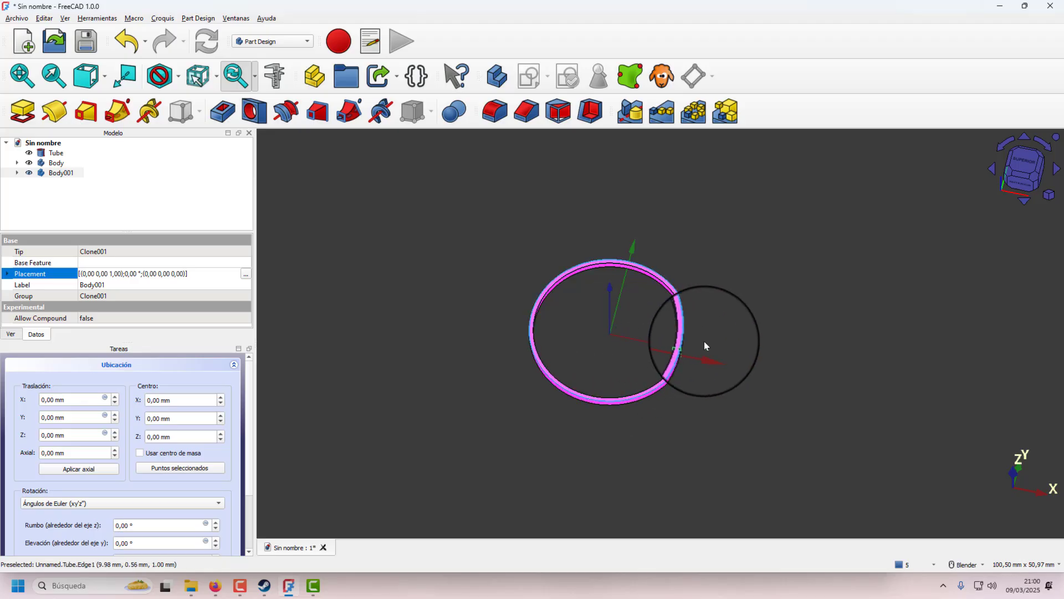
left_click(116, 397)
left_click(115, 397)
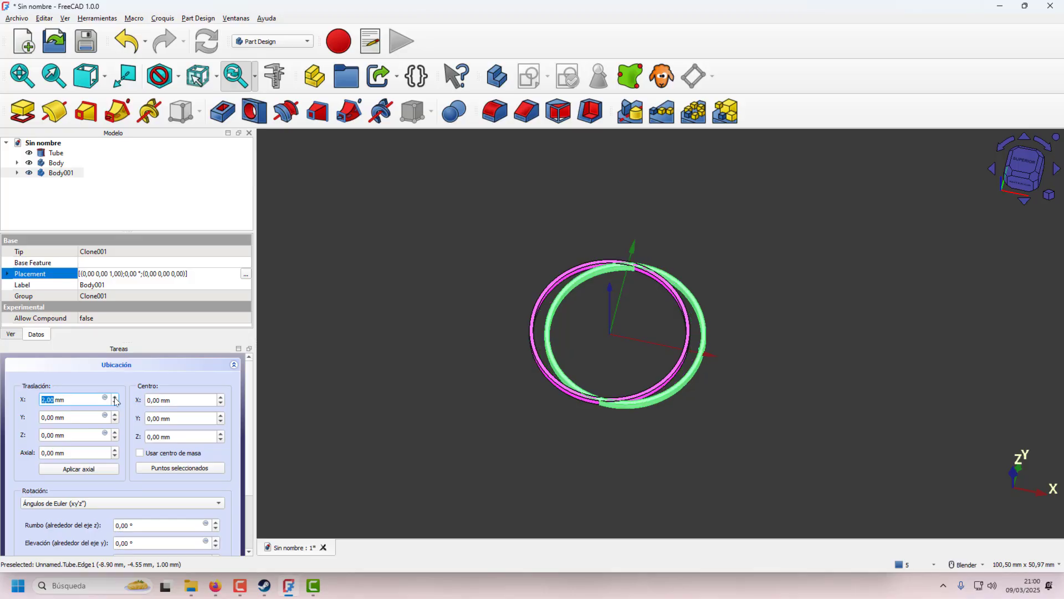
left_click(115, 397)
left_click(114, 397)
left_click(114, 397)
left_click(115, 397)
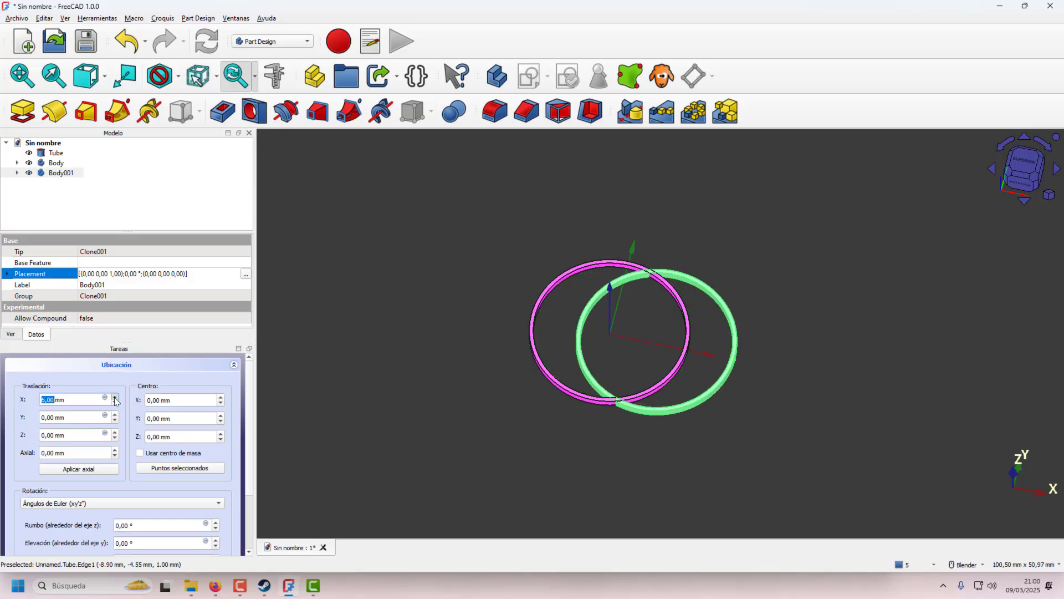
left_click(114, 397)
left_click(115, 397)
left_click(115, 397)
left_click(115, 396)
left_click(115, 396)
left_click(115, 397)
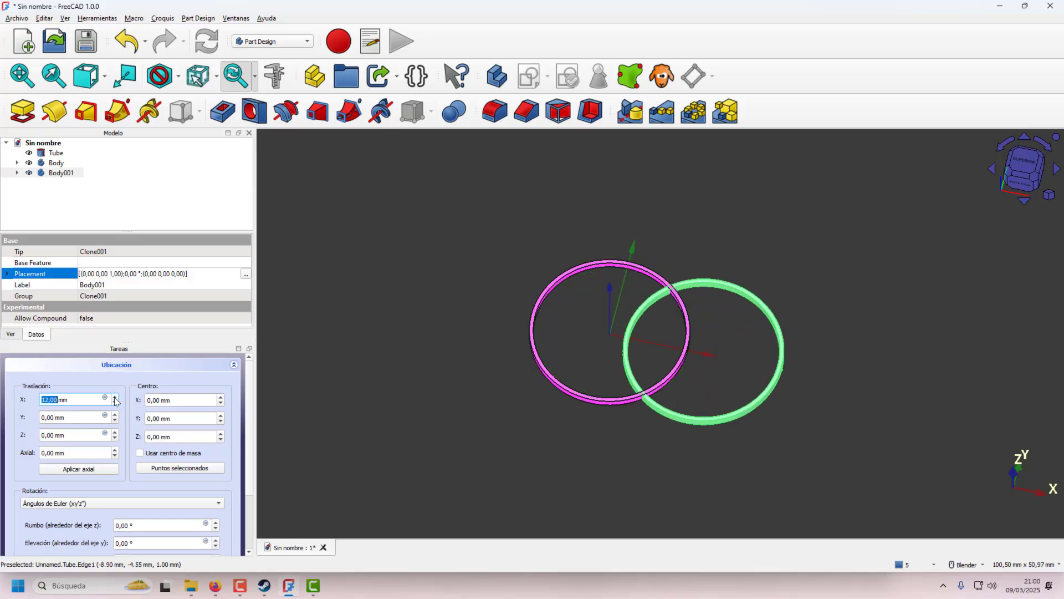
left_click(114, 396)
left_click(115, 397)
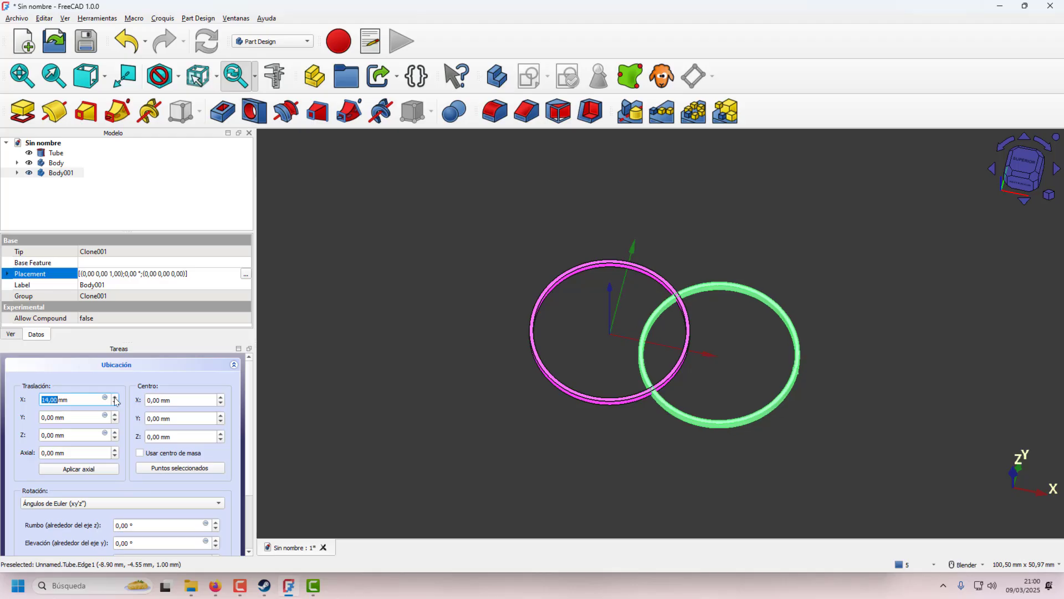
left_click(115, 397)
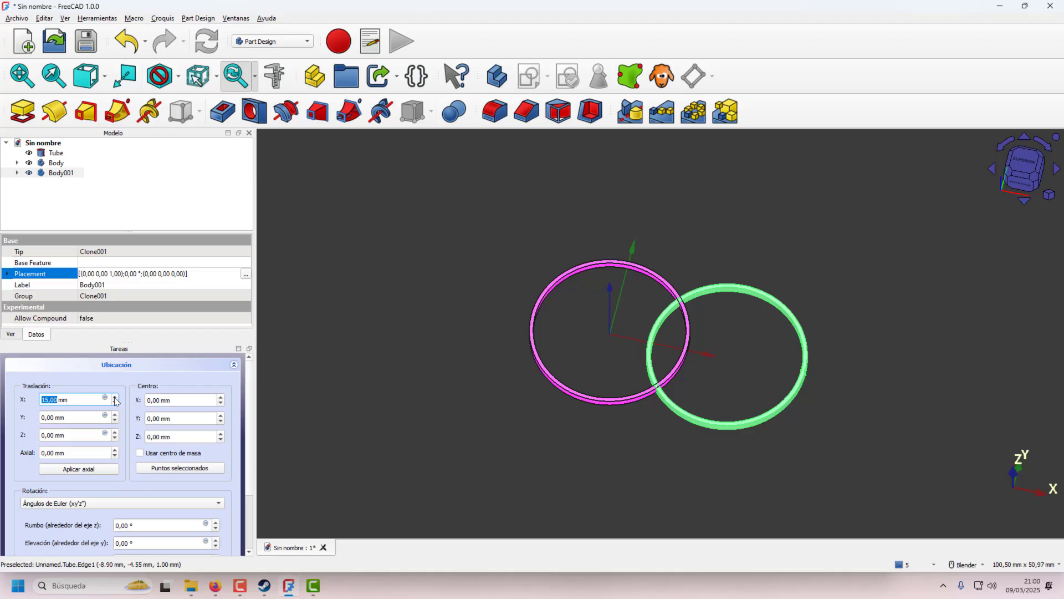
left_click(115, 397)
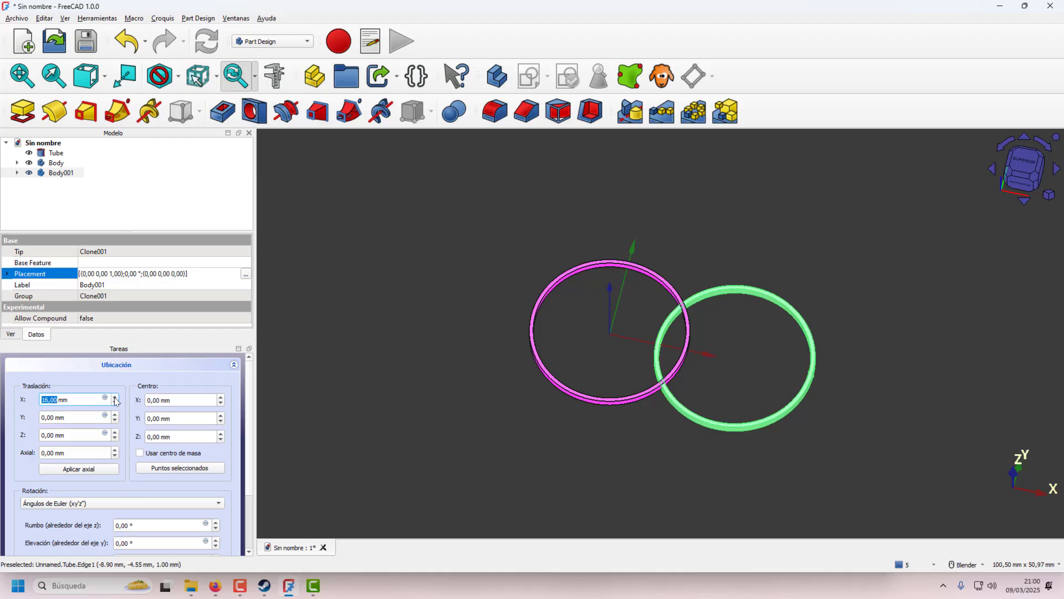
left_click(115, 403)
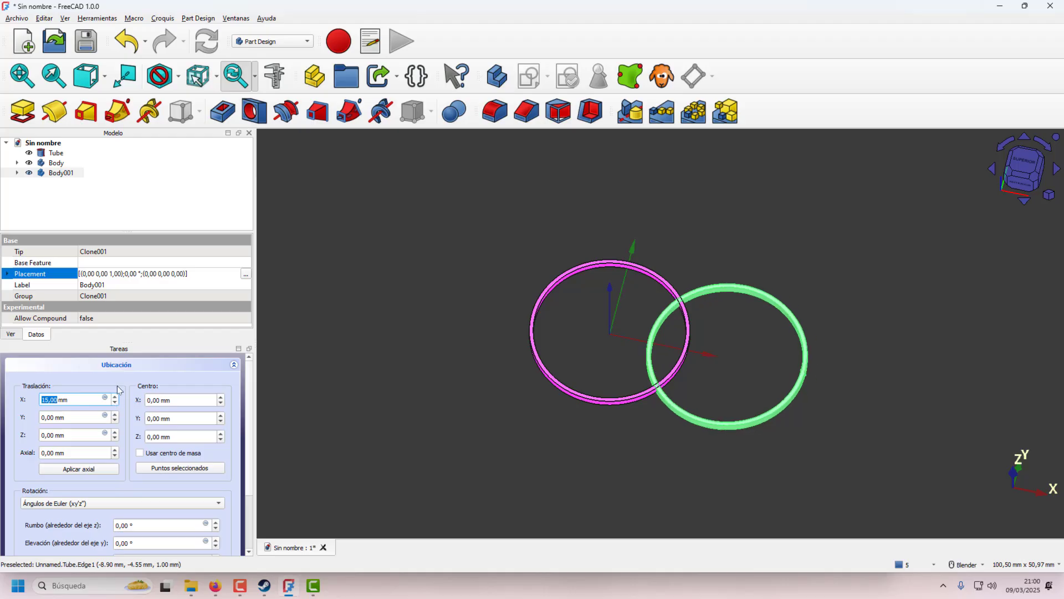
- Adjust the X translation of the light blue ring to 16 mm and accept the placement
left_click(61, 166)
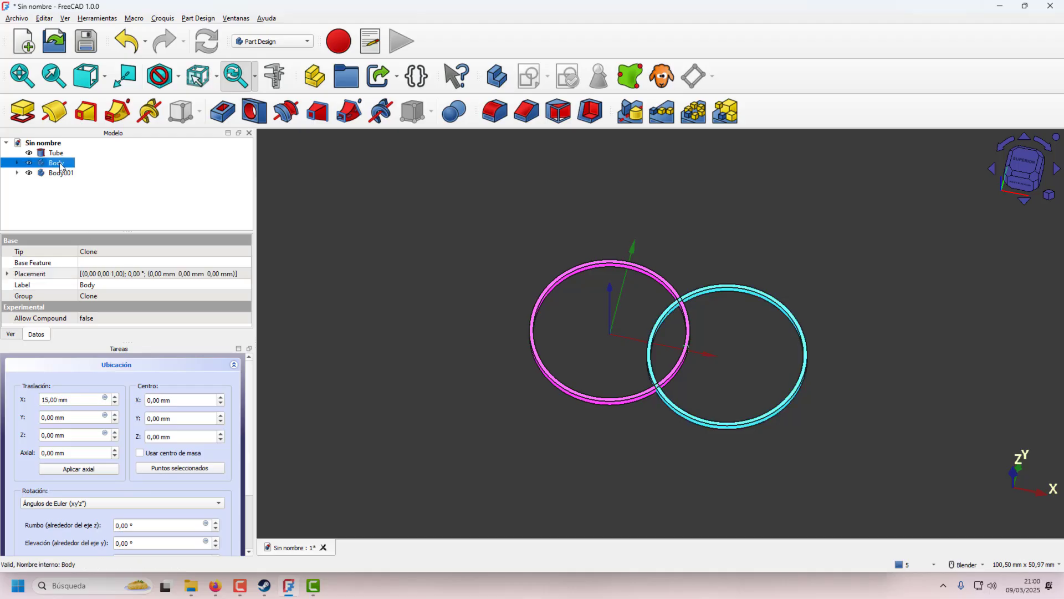
left_click(116, 398)
left_click(115, 398)
left_click(115, 398)
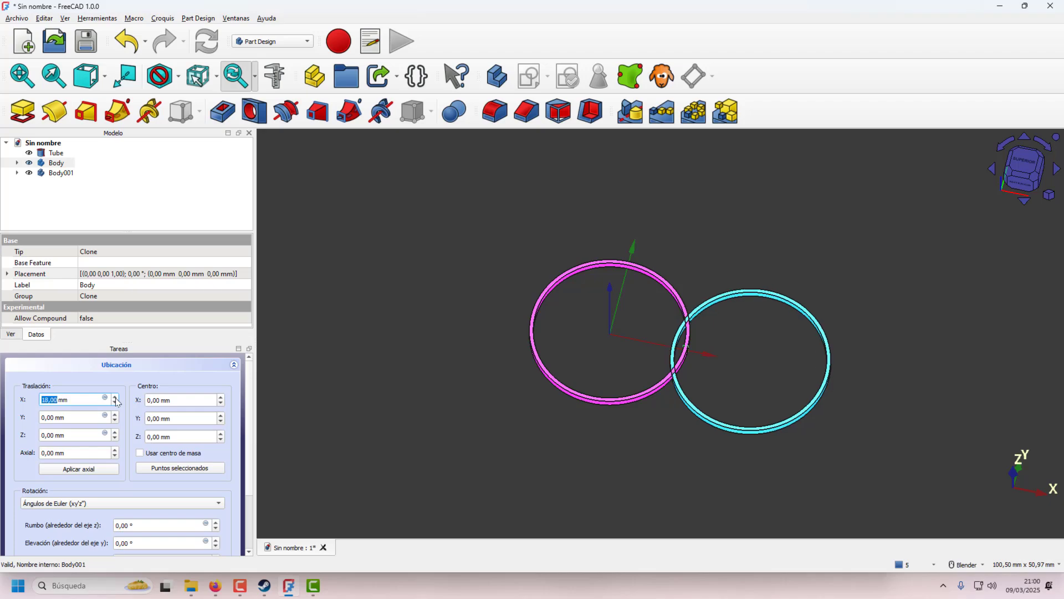
left_click(115, 398)
left_click(115, 398)
left_click(116, 398)
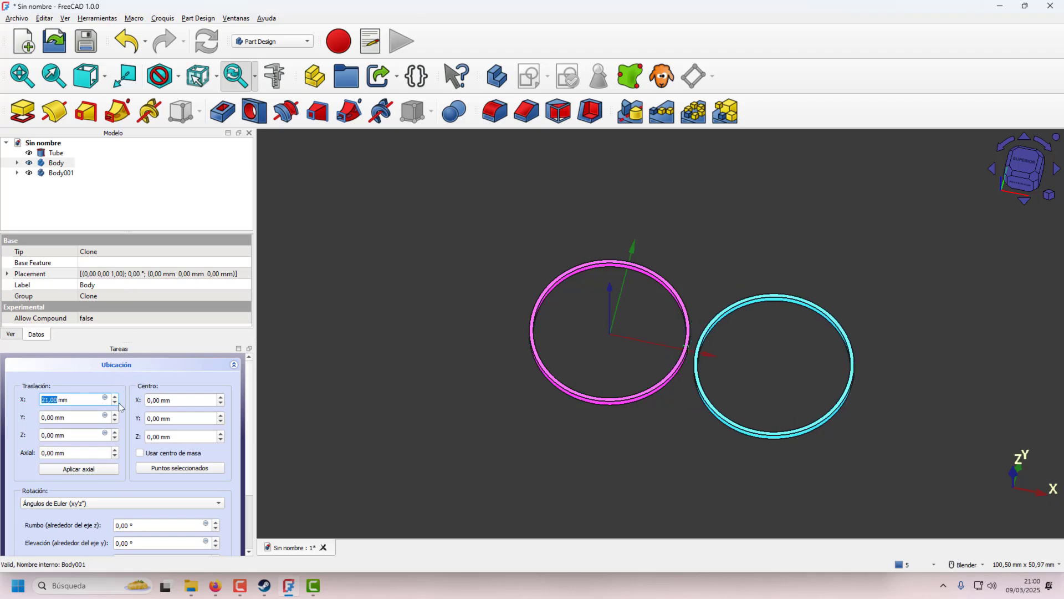
left_click(115, 404)
left_click(115, 403)
left_click(116, 403)
left_click(116, 403)
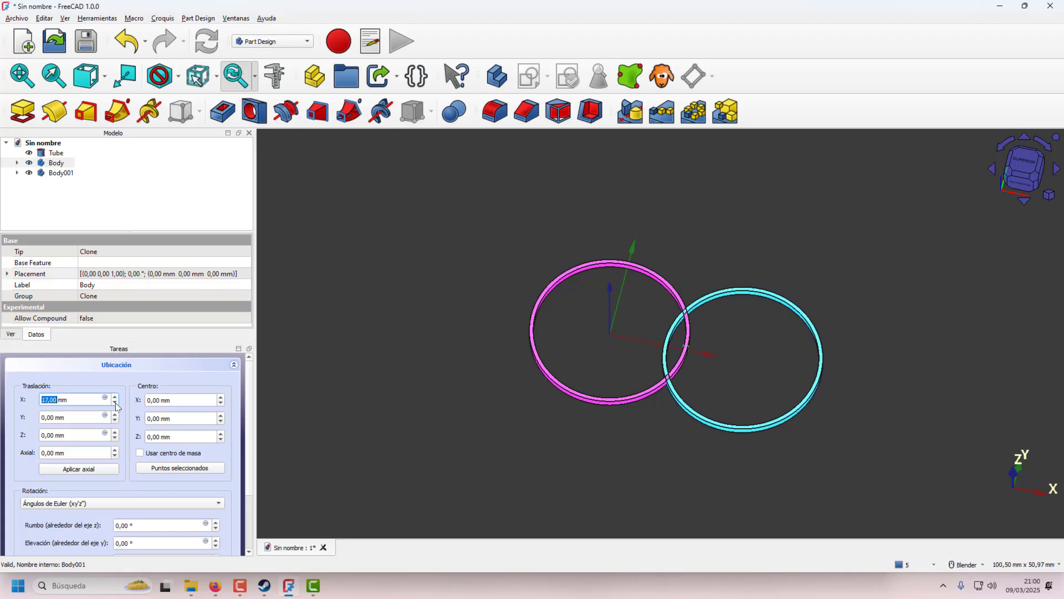
left_click(115, 404)
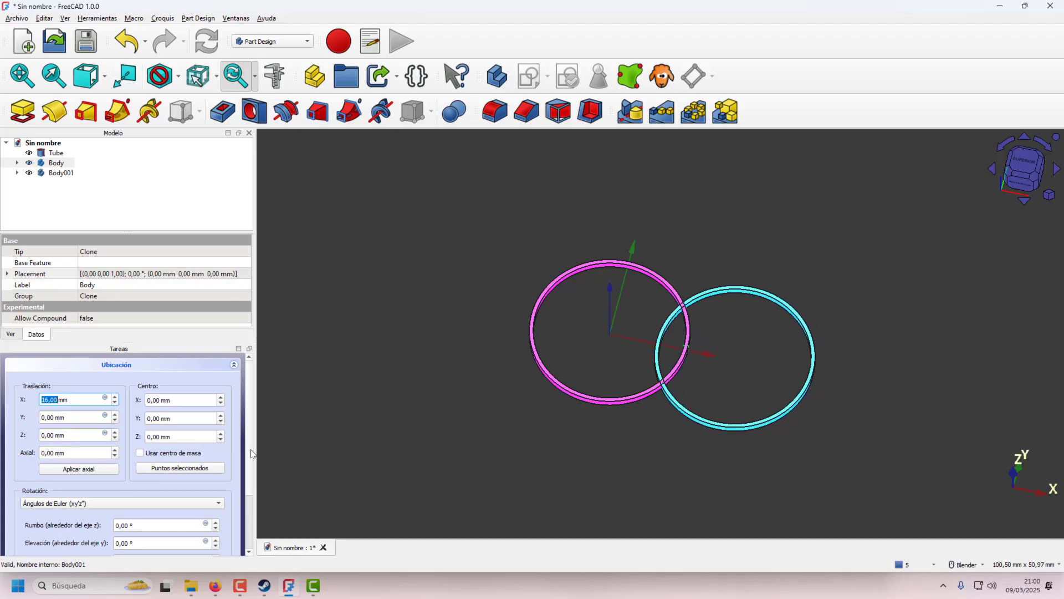
left_click_drag(250, 497, 251, 559)
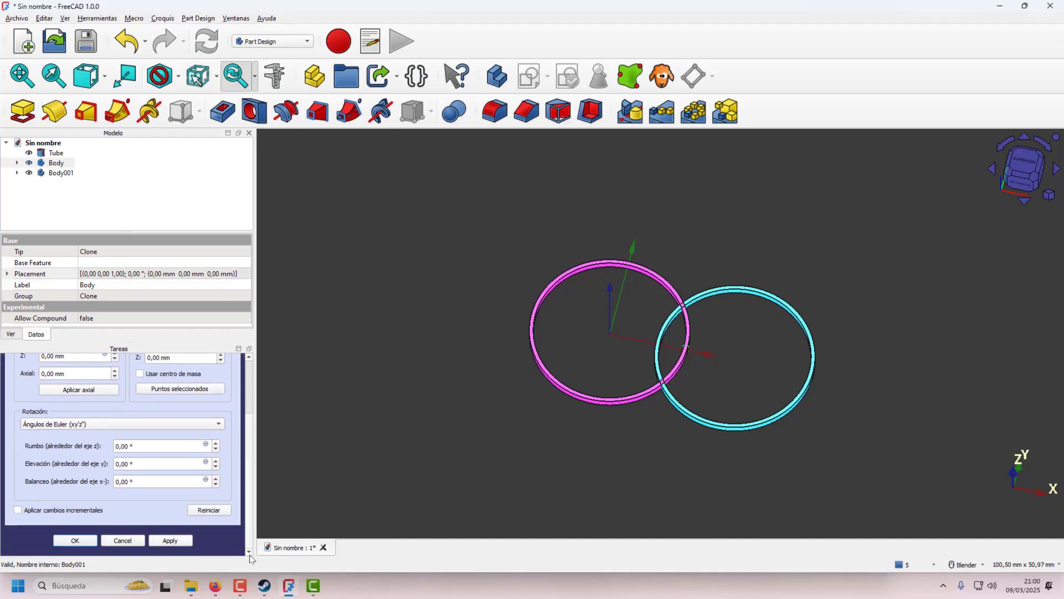
left_click(75, 540)
- Open the placement of Body, the yellow ring, and set its X translation to 29 mm
left_click(174, 173)
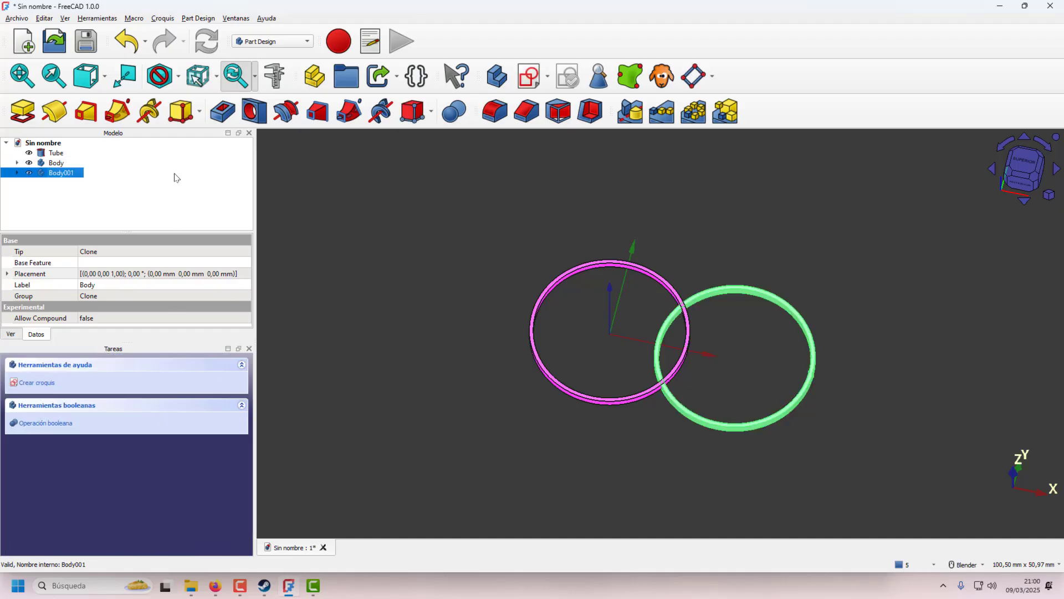
left_click(62, 165)
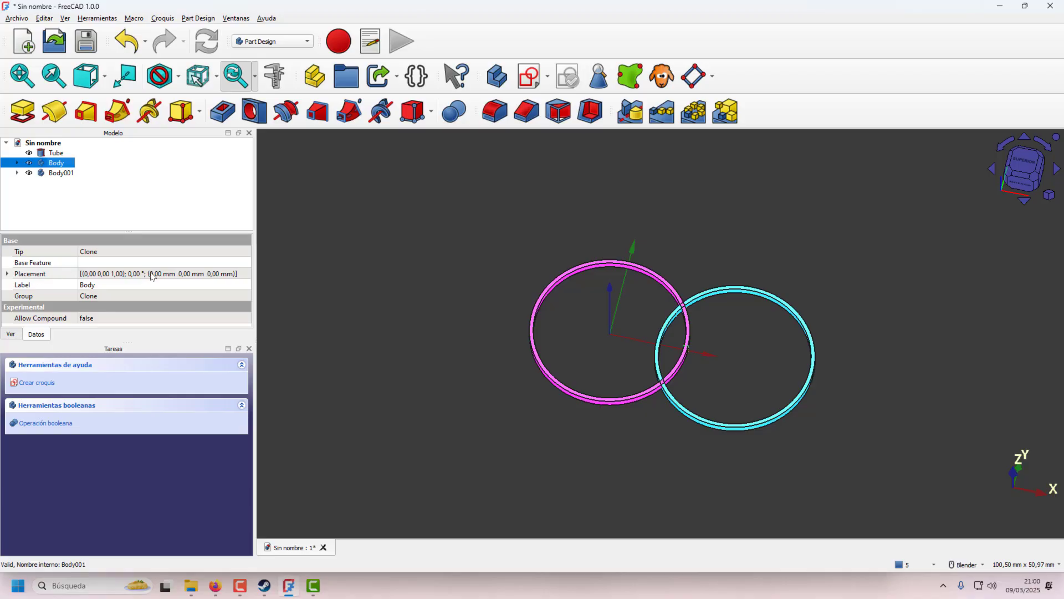
left_click(245, 277)
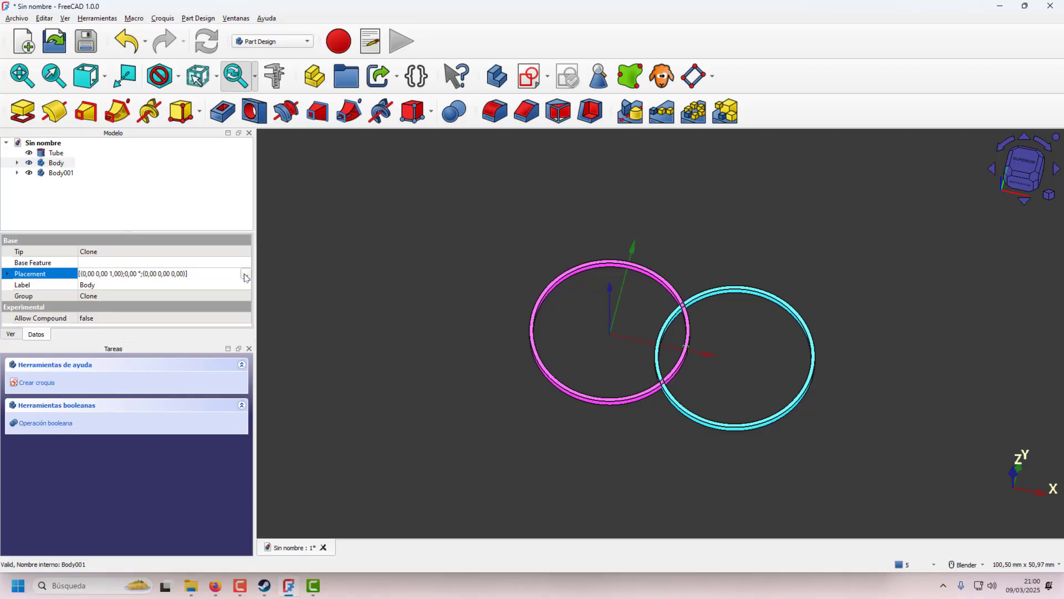
left_click(245, 275)
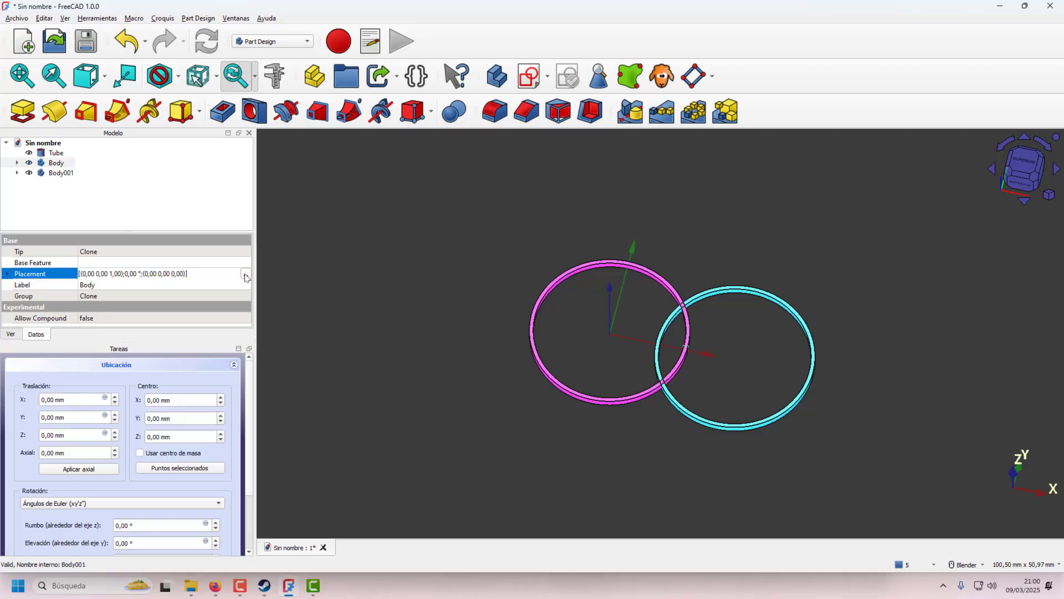
left_click(113, 398)
left_click(114, 397)
left_click(113, 397)
left_click(113, 398)
left_click(113, 397)
left_click(113, 397)
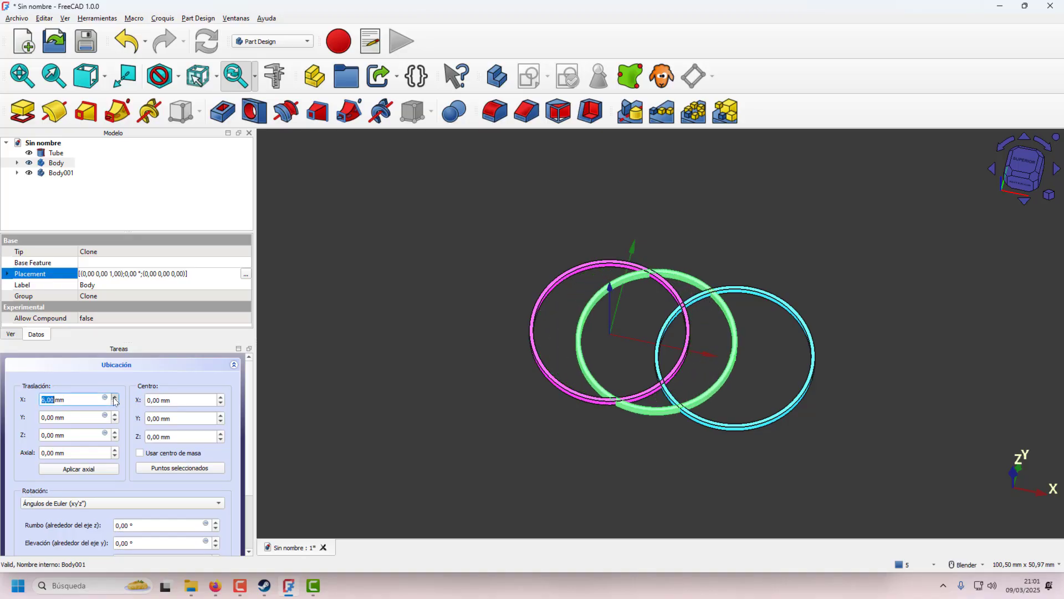
left_click(113, 398)
left_click(113, 398)
left_click(113, 397)
left_click(113, 398)
left_click(114, 398)
left_click(114, 398)
left_click(114, 398)
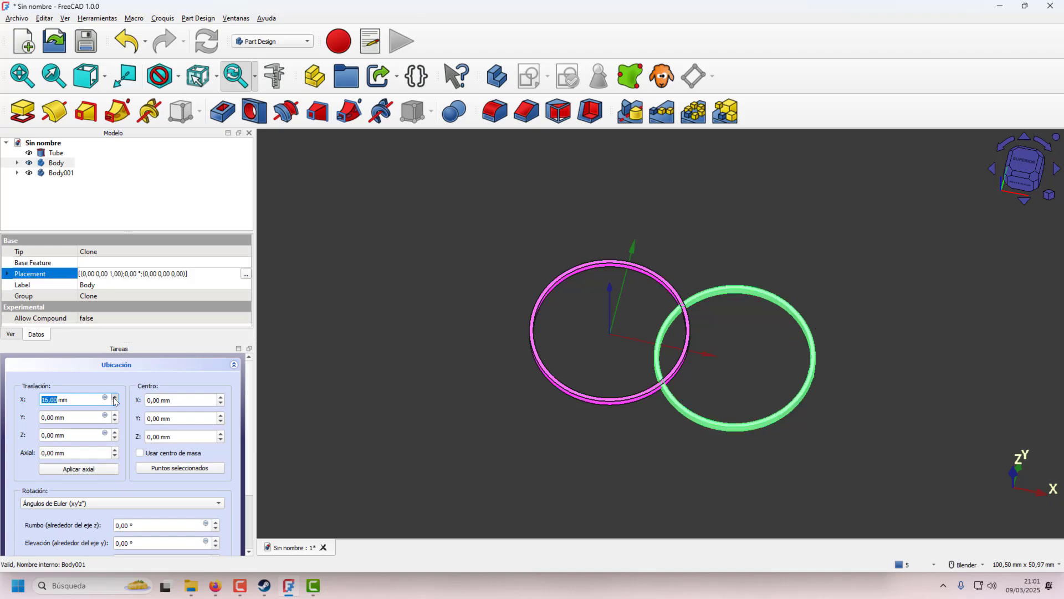
left_click(114, 399)
left_click(113, 398)
left_click(114, 399)
left_click(113, 399)
left_click(113, 398)
left_click(114, 399)
left_click(115, 399)
left_click(115, 399)
left_click(115, 399)
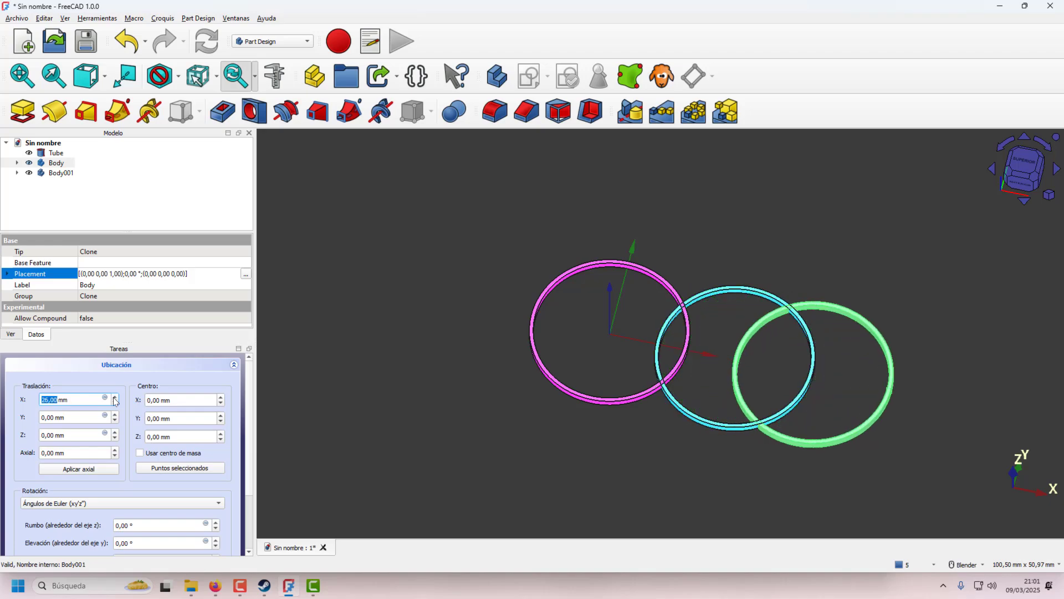
left_click(115, 398)
left_click(114, 398)
left_click(114, 399)
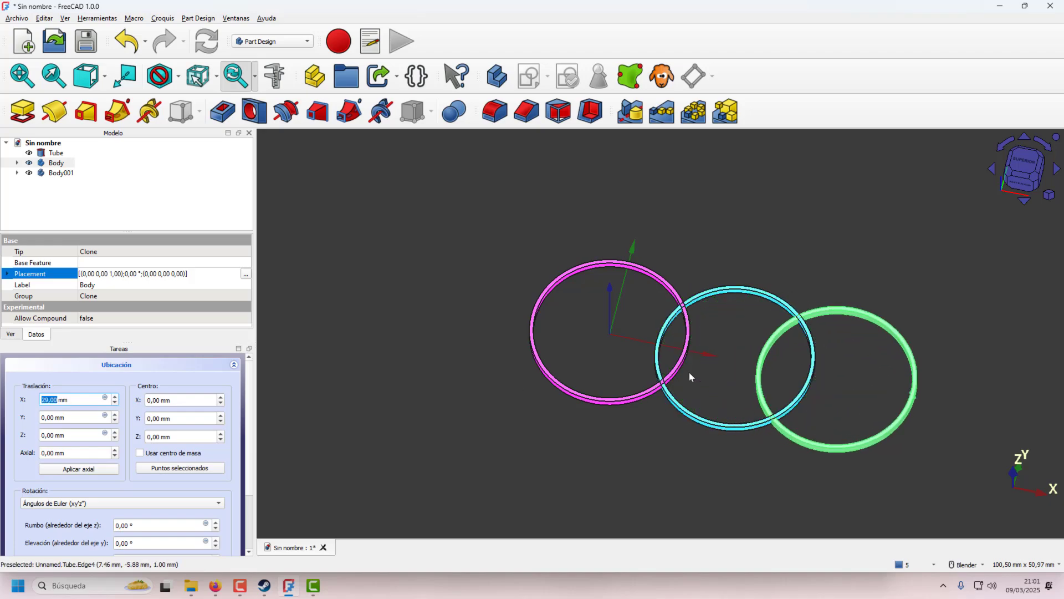
- Set the Y translation of the yellow ring to -12 mm
left_click(115, 420)
left_click(115, 420)
left_click(115, 421)
left_click(116, 421)
left_click(115, 421)
left_click(115, 421)
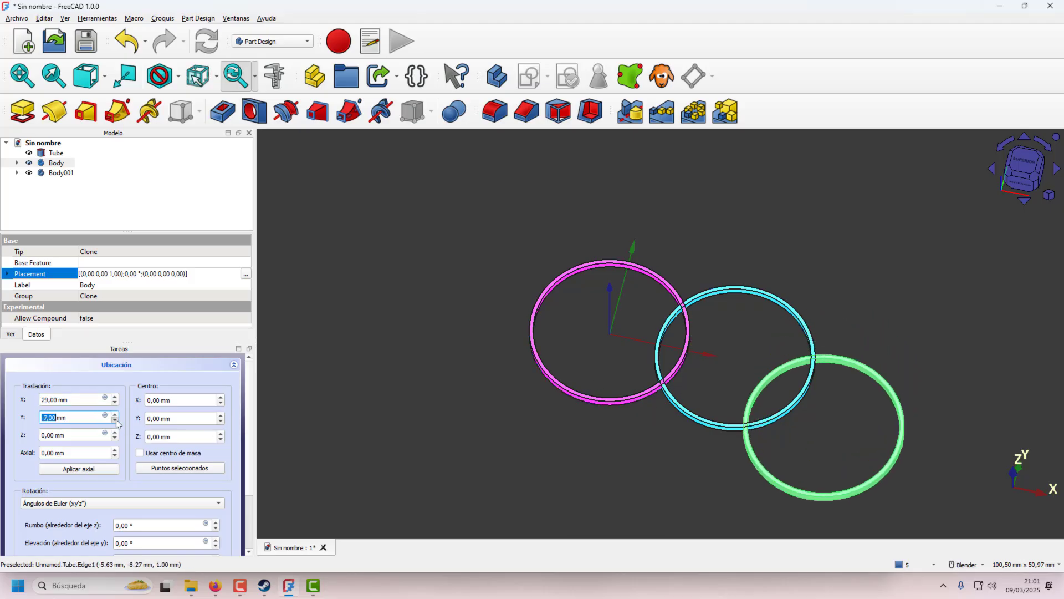
left_click(115, 421)
left_click(115, 420)
left_click(115, 421)
left_click(116, 421)
left_click(115, 421)
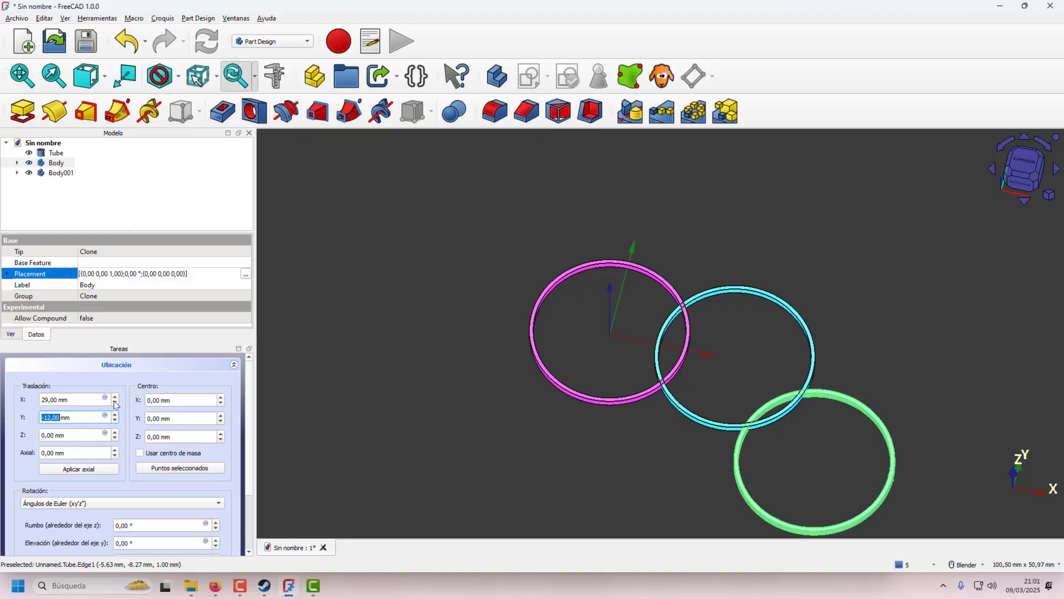
- Set the X translation of the yellow ring to 8 mm and accept the placement
left_click(115, 403)
left_click(115, 403)
left_click(115, 404)
left_click(115, 403)
left_click(116, 403)
left_click(116, 404)
left_click(116, 403)
left_click(116, 403)
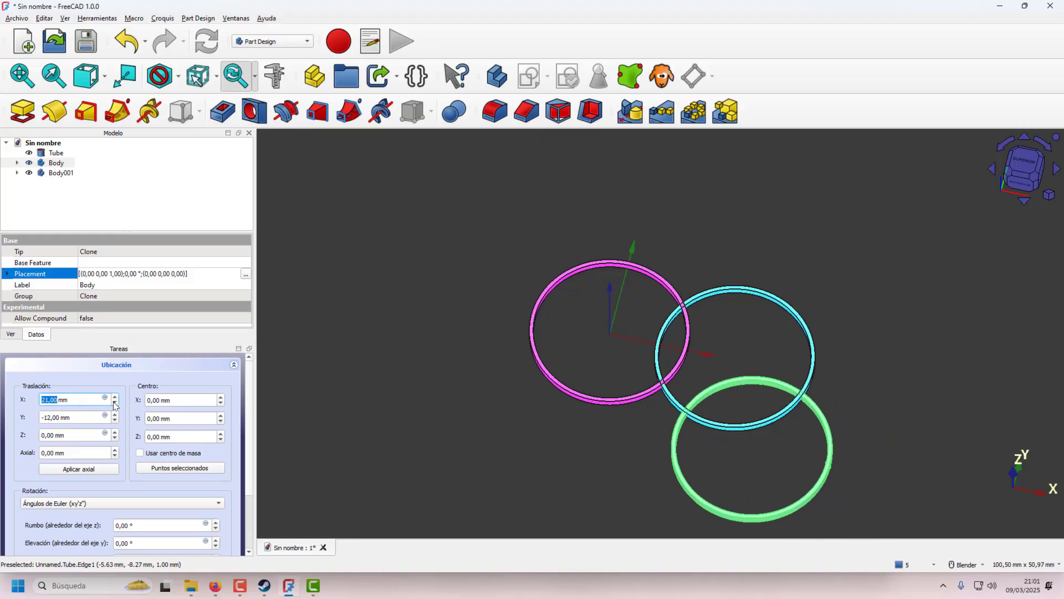
left_click(116, 404)
left_click(115, 403)
left_click(115, 403)
left_click(115, 404)
left_click(115, 403)
left_click(116, 403)
left_click(115, 403)
left_click(115, 403)
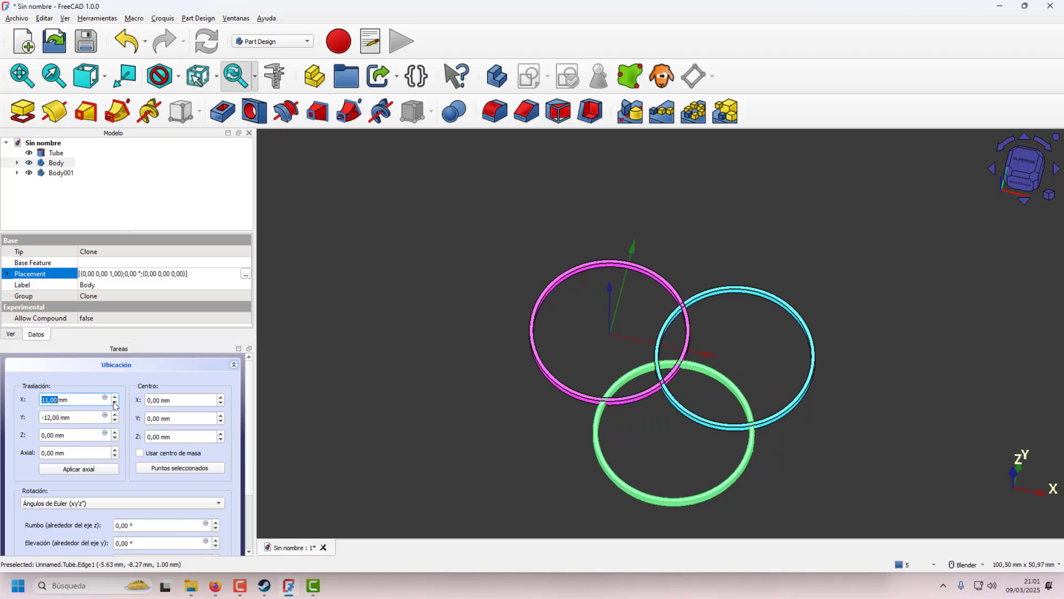
left_click(116, 403)
left_click(115, 403)
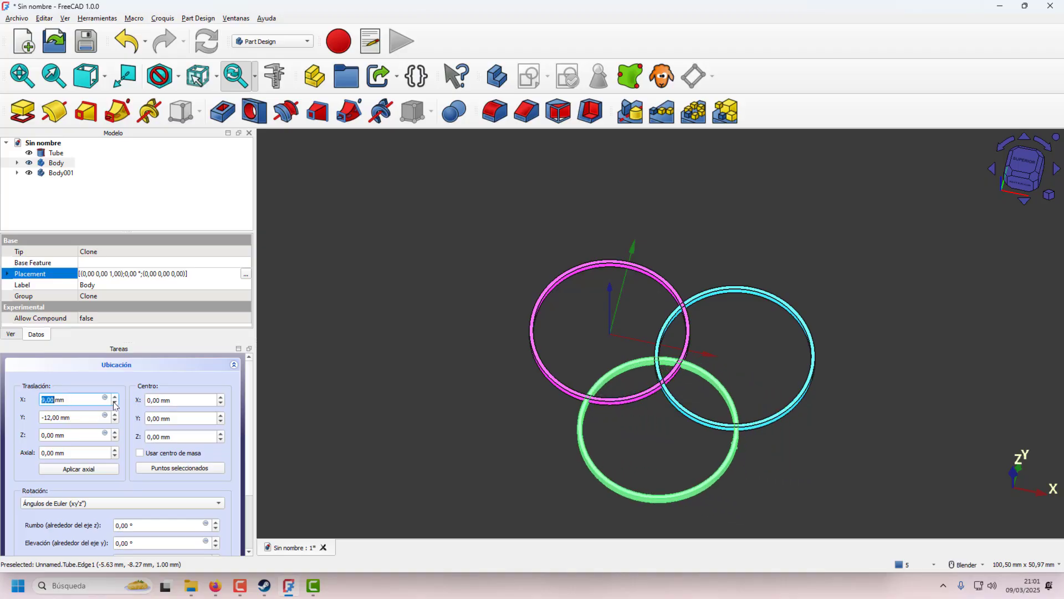
left_click(116, 404)
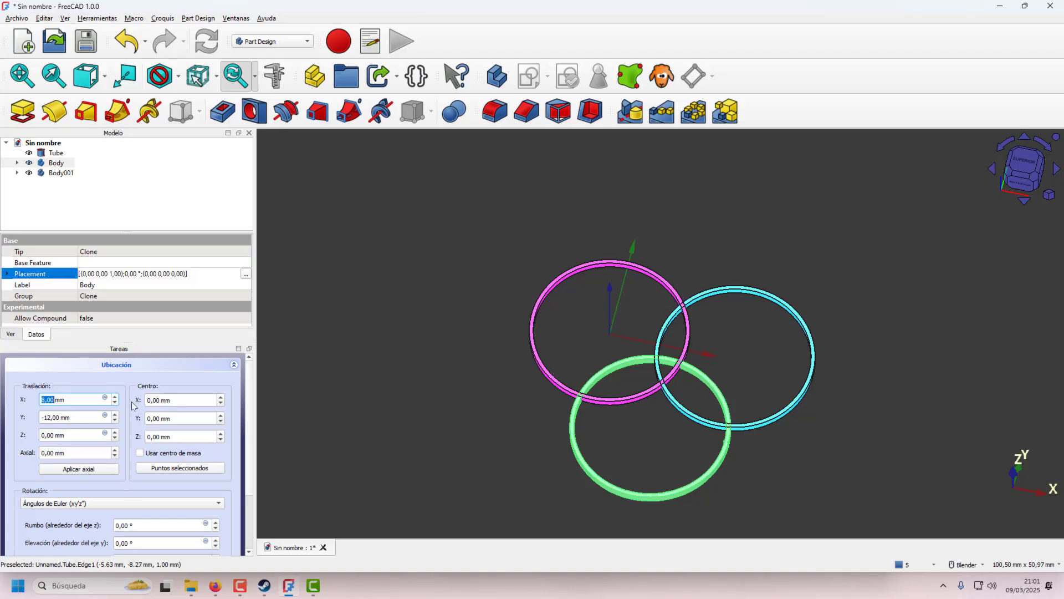
left_click(326, 413)
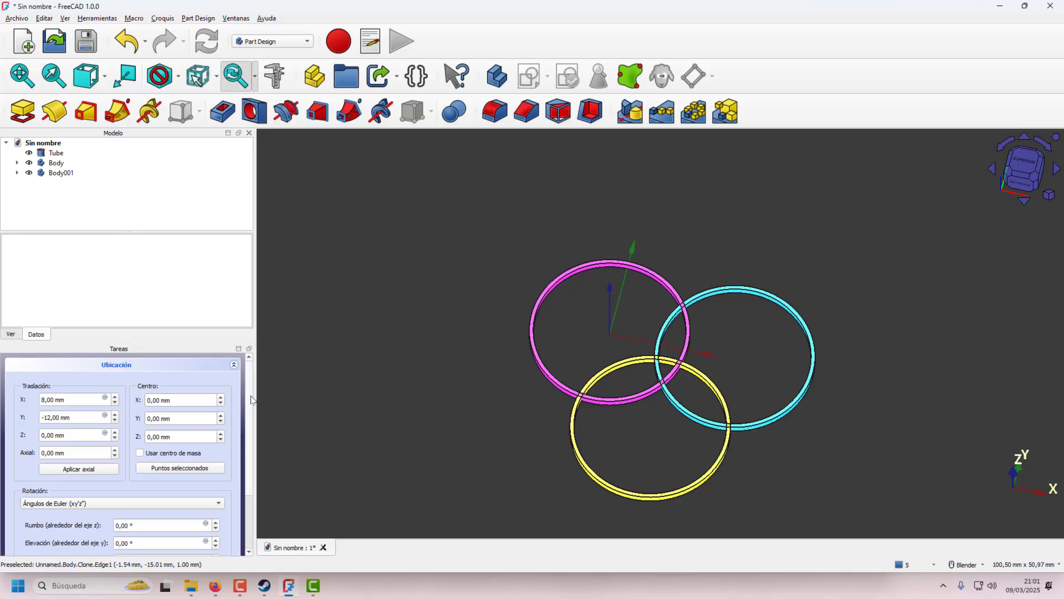
scroll(251, 444, "down", 2)
scroll(251, 448, "down", 2)
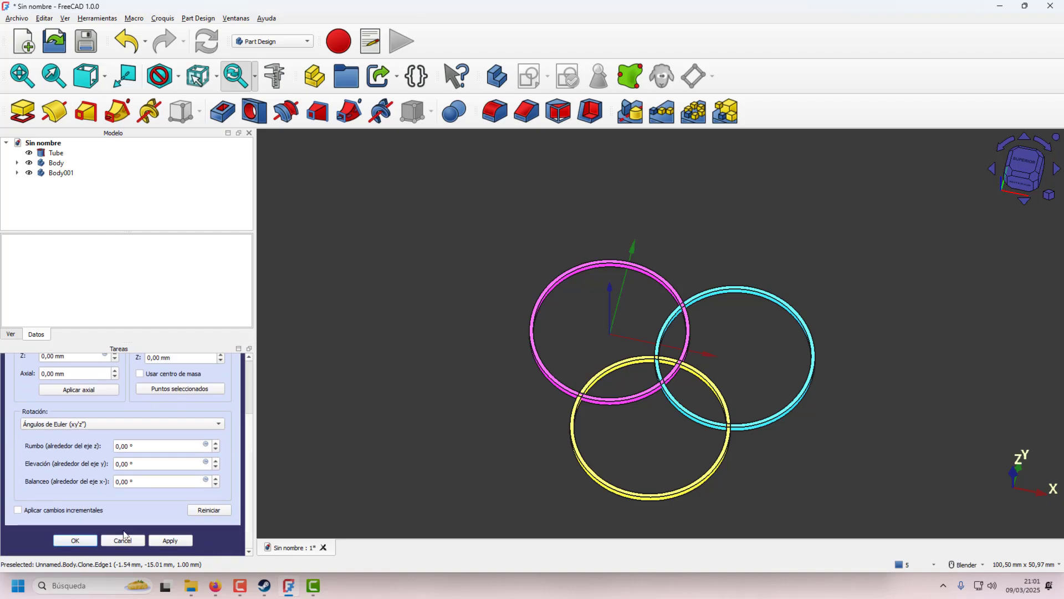
left_click(82, 540)
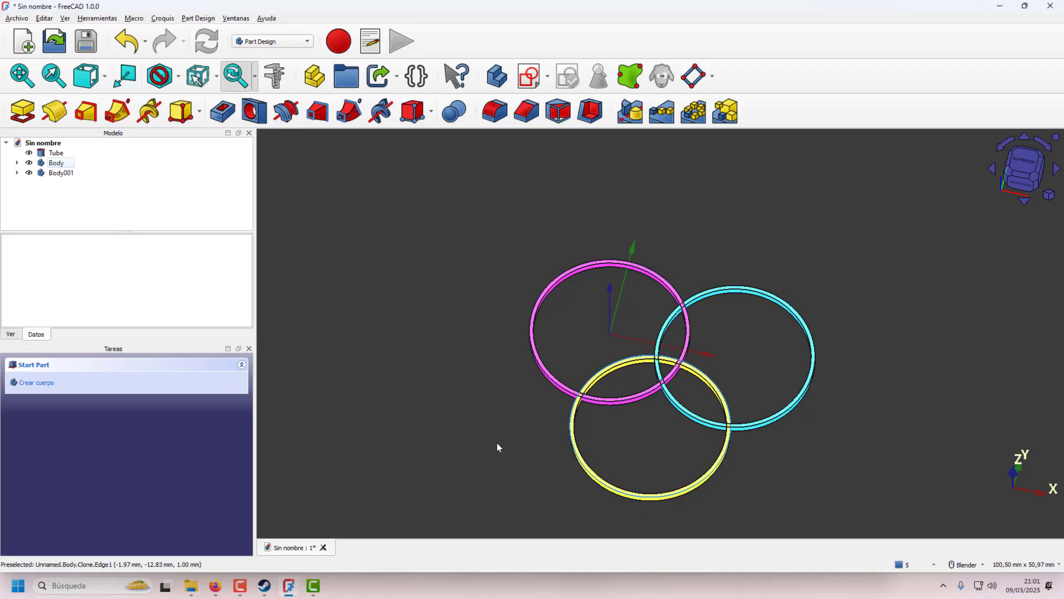
left_click(314, 587)
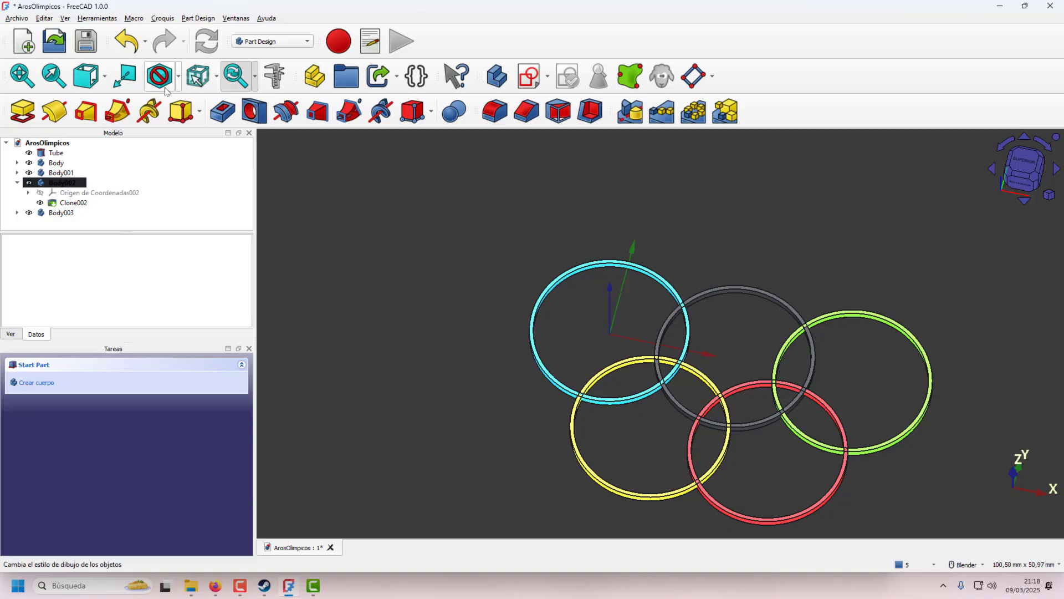
- Create a new empty document, switch to the Part workbench and add a torus primitive
left_click(23, 41)
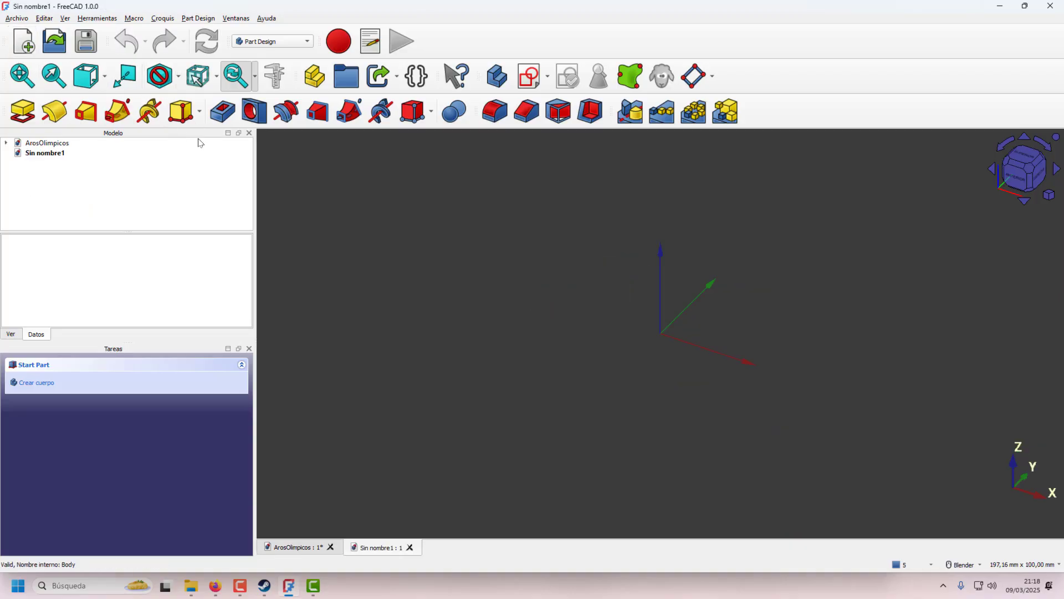
left_click(285, 43)
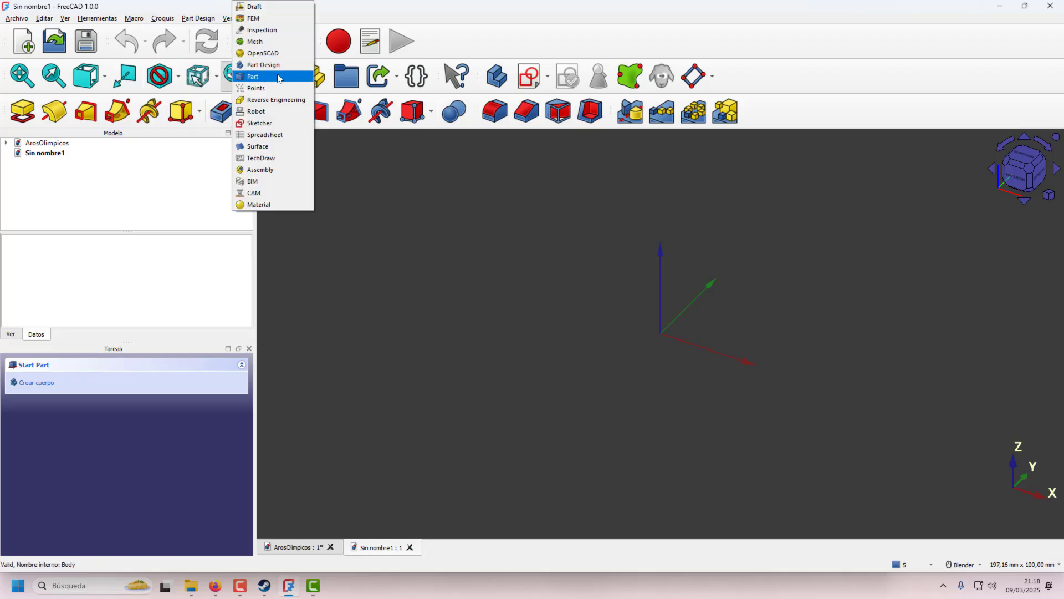
left_click(278, 78)
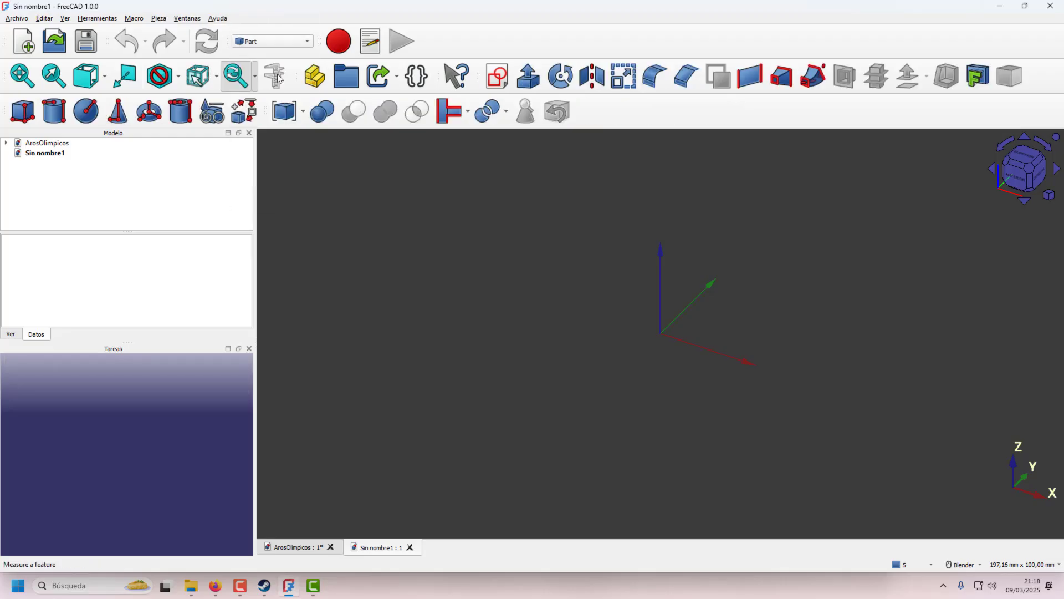
left_click(150, 118)
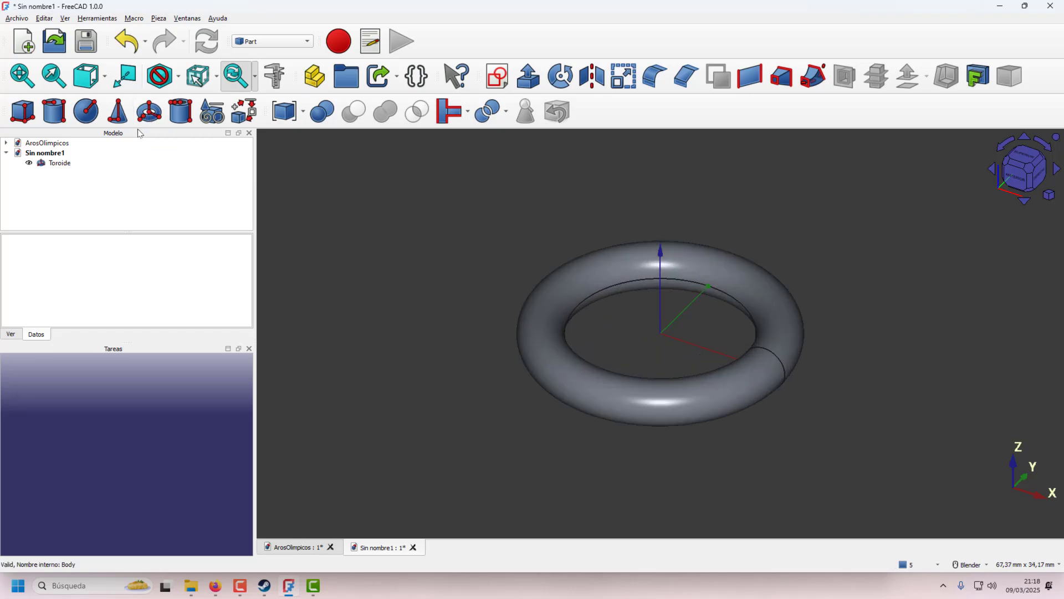
- Try to set Radio 2 of the torus to 0.5 mm in its primitive parameters
left_click(64, 164)
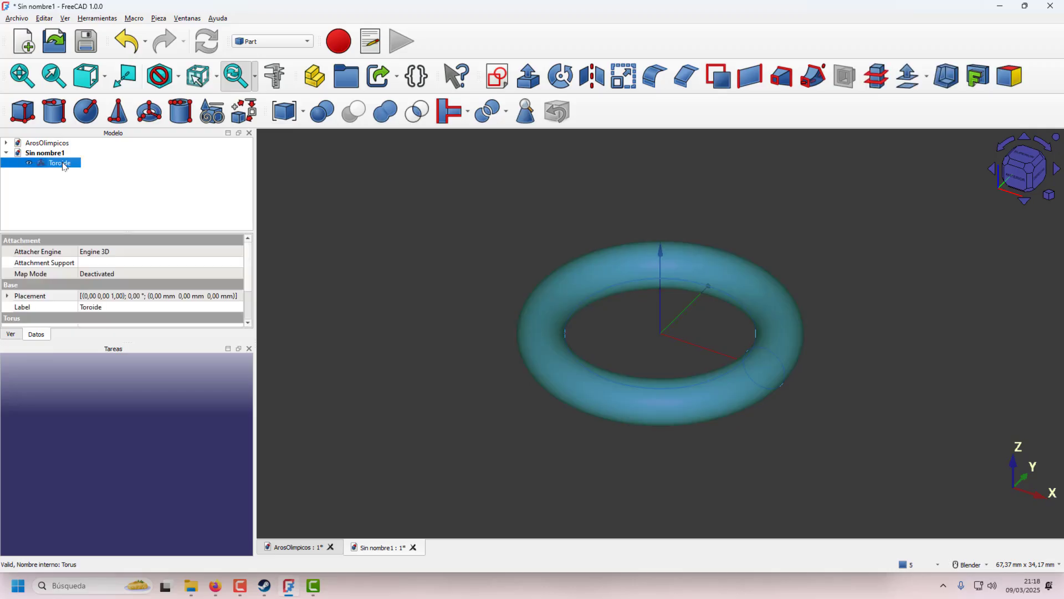
double_click(64, 165)
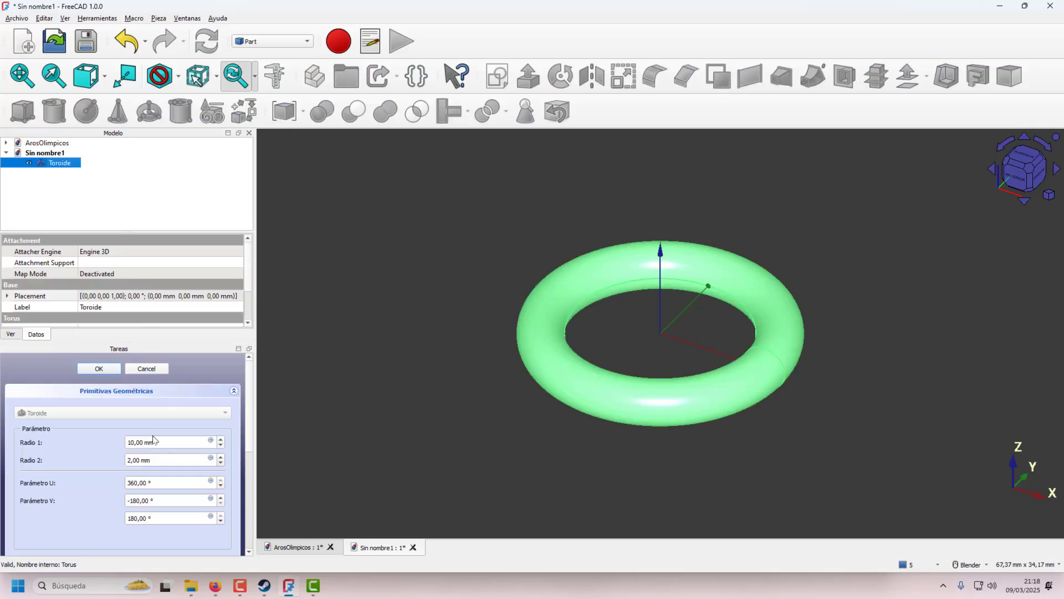
left_click(221, 463)
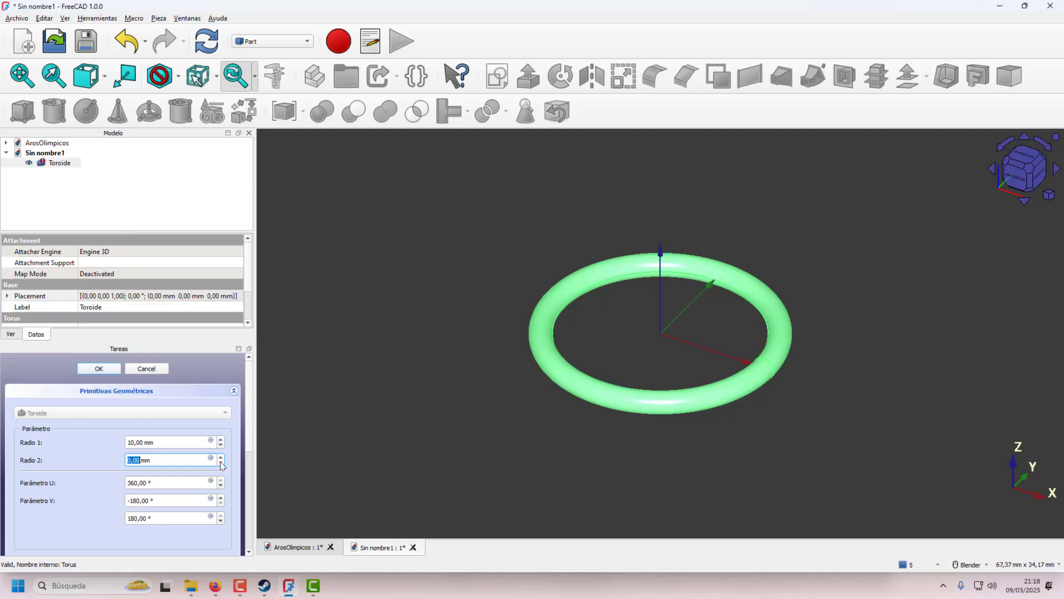
type("0.5")
key("Return")
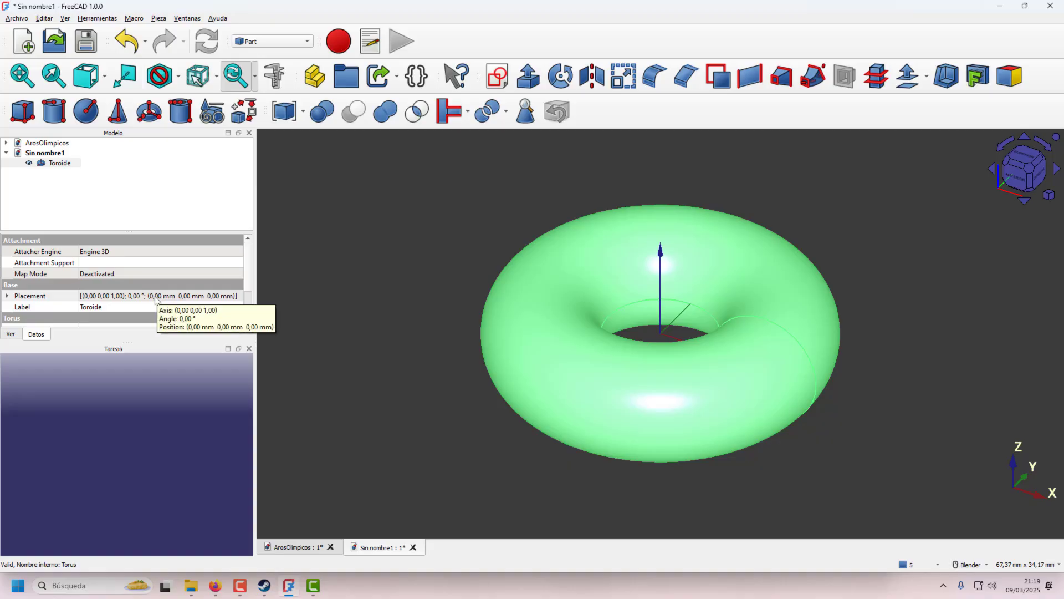
- Reopen the torus parameters, correct Radio 2 to 0.50 mm and accept
double_click(42, 165)
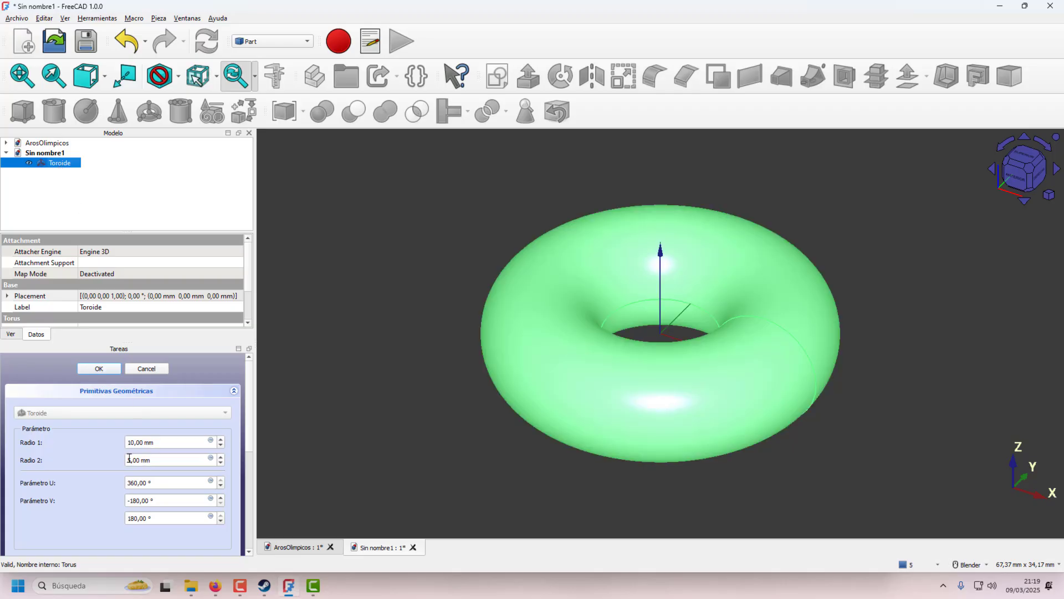
left_click(130, 459)
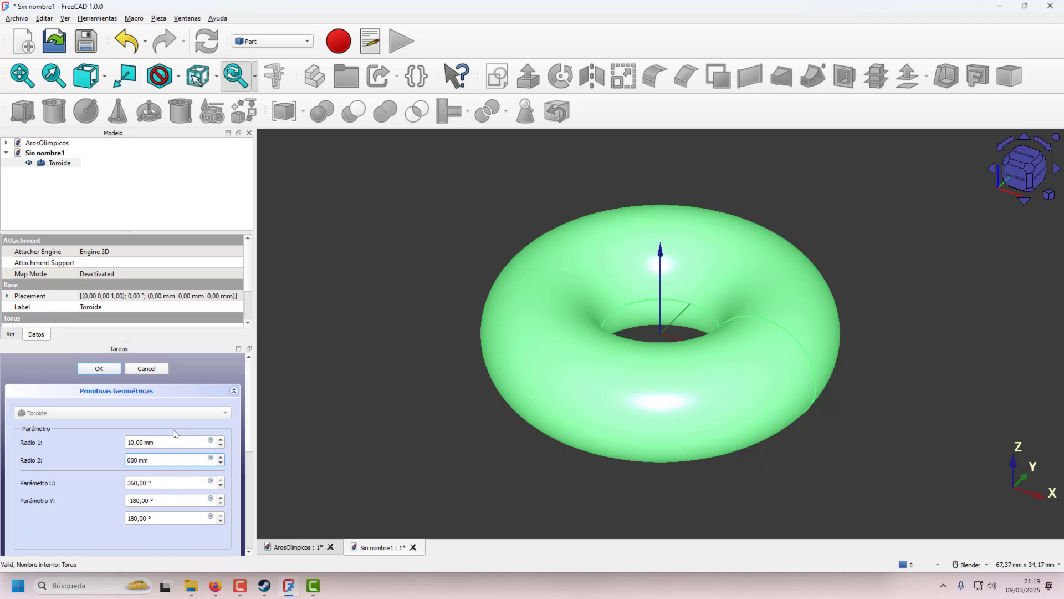
key("Right")
key("Return")
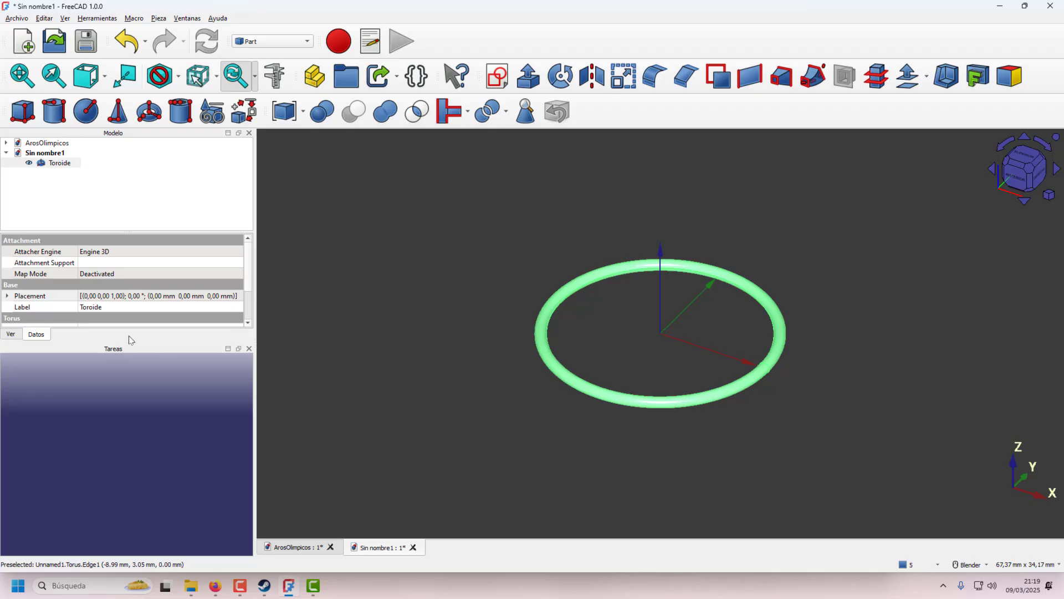
- Set Radio 1 of the torus to 23 mm and accept the parameters
left_click(60, 164)
double_click(60, 164)
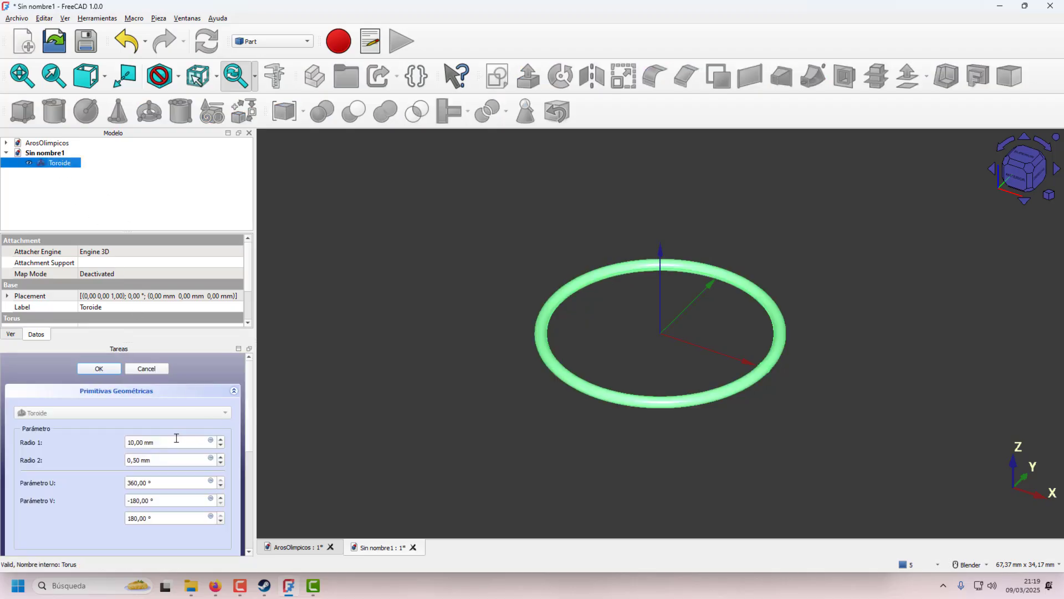
left_click(221, 439)
left_click(221, 440)
left_click(221, 439)
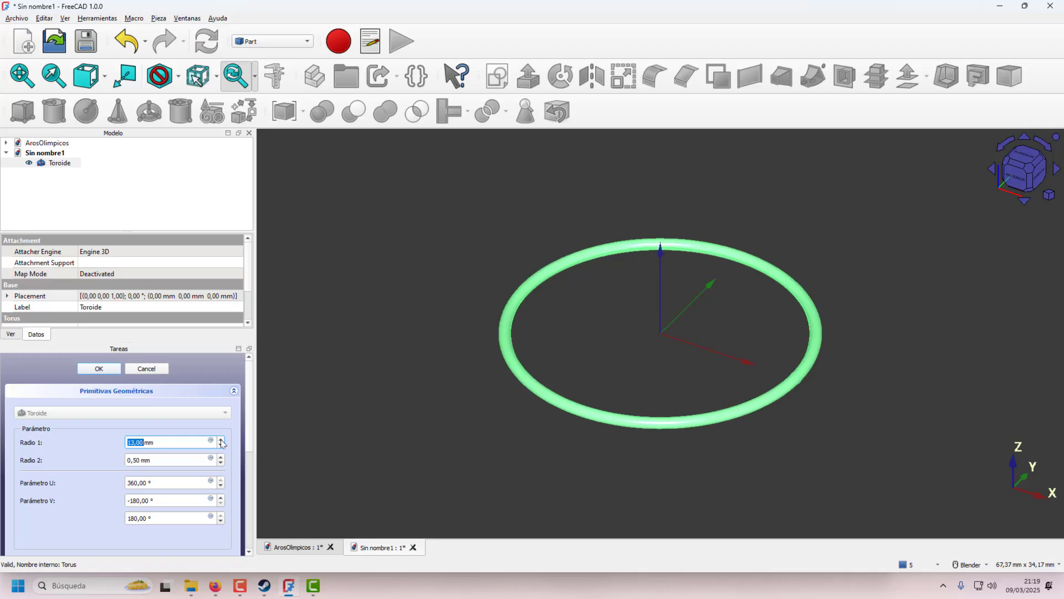
left_click(221, 441)
left_click(221, 441)
left_click(221, 441)
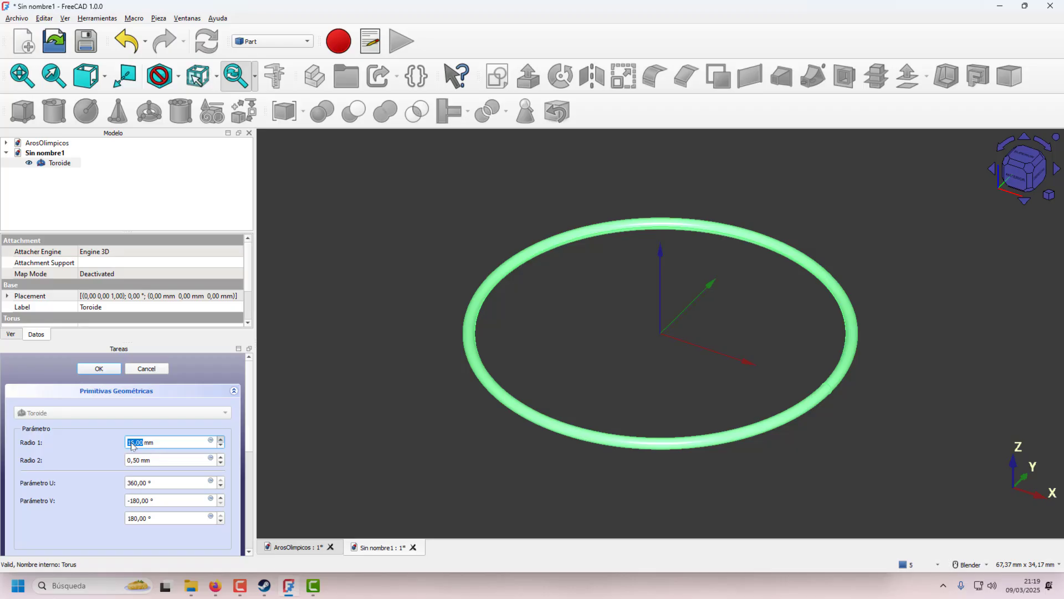
scroll(213, 445, "up", 7)
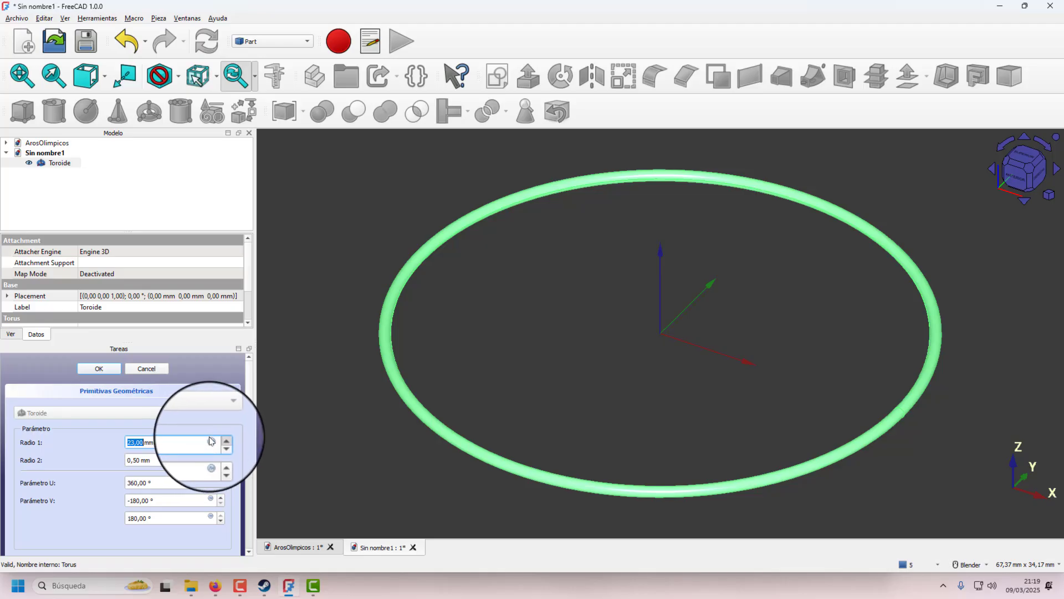
scroll(211, 442, "up", 7)
left_click(211, 442)
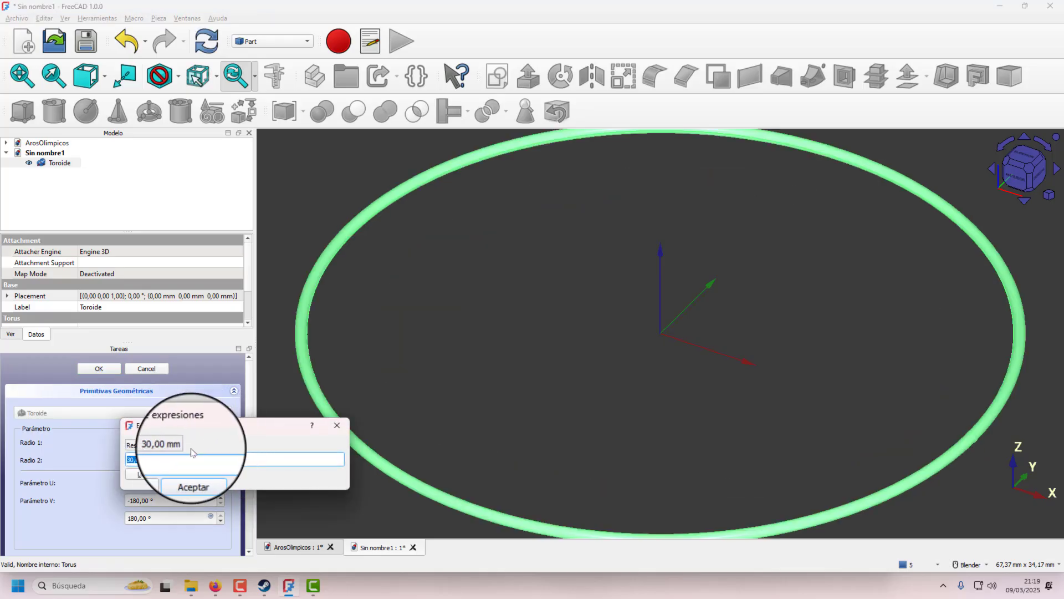
type("23")
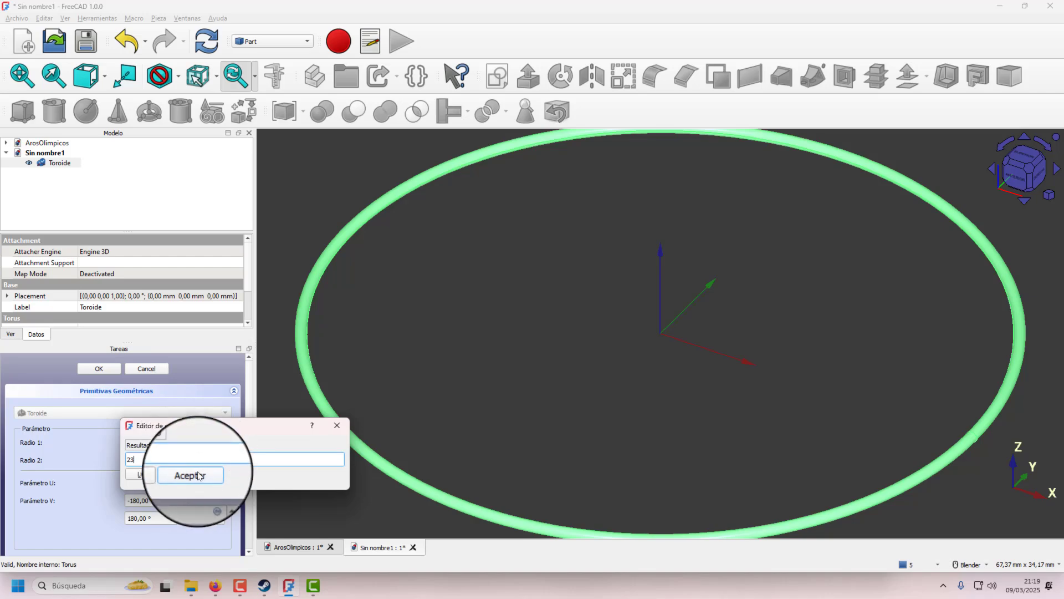
left_click(198, 476)
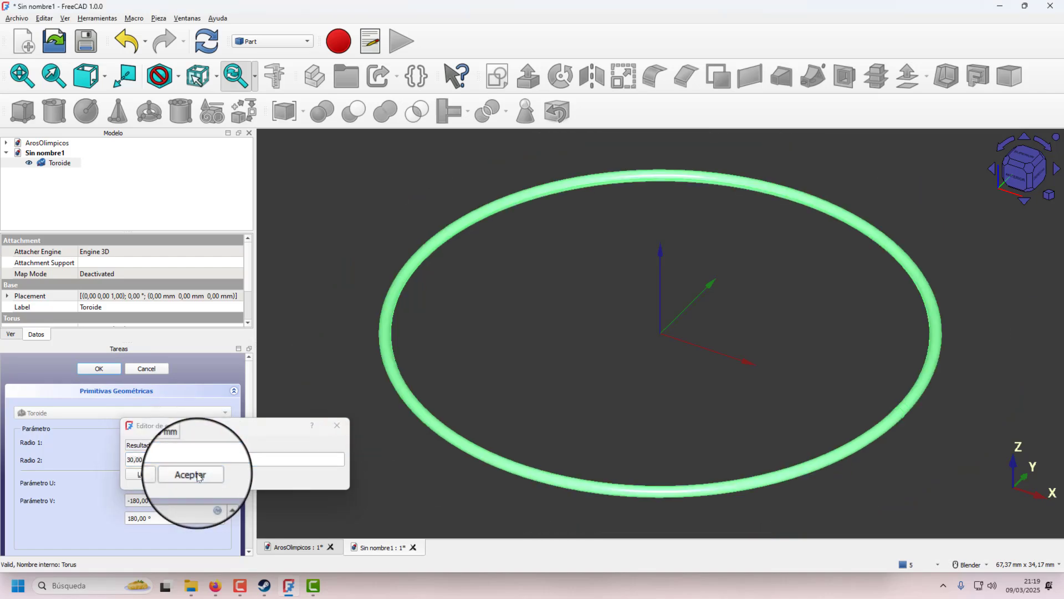
left_click(194, 475)
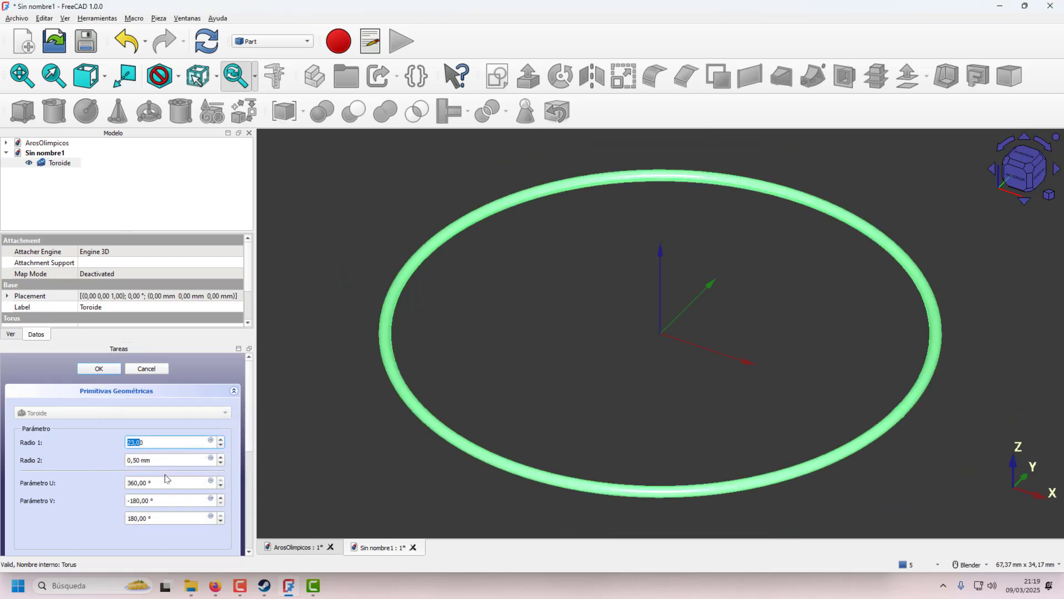
left_click(100, 370)
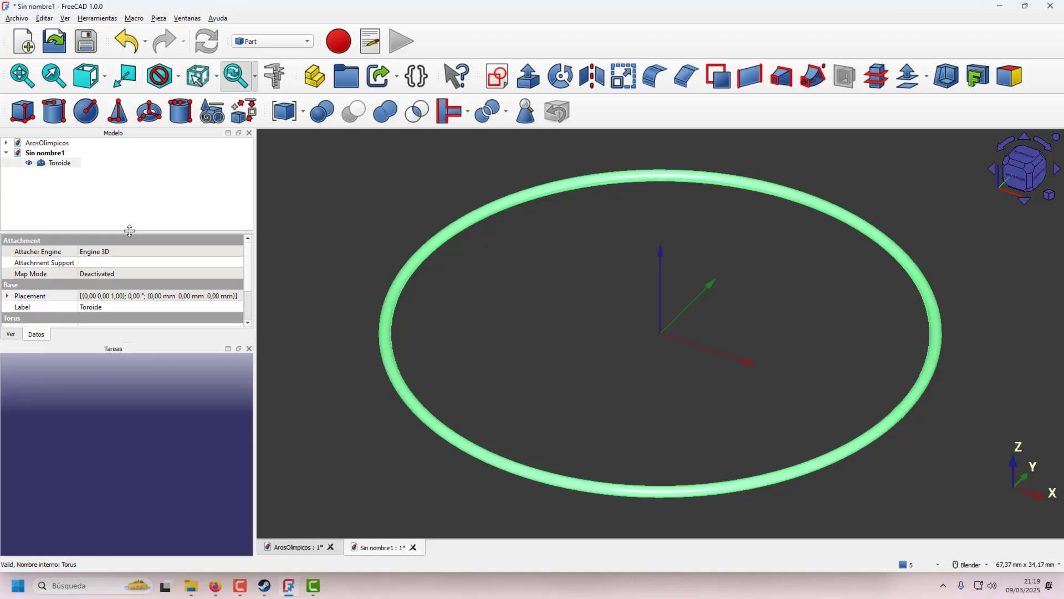
- Add a second torus and set its Radio 2 to 0.50 mm
left_click(61, 163)
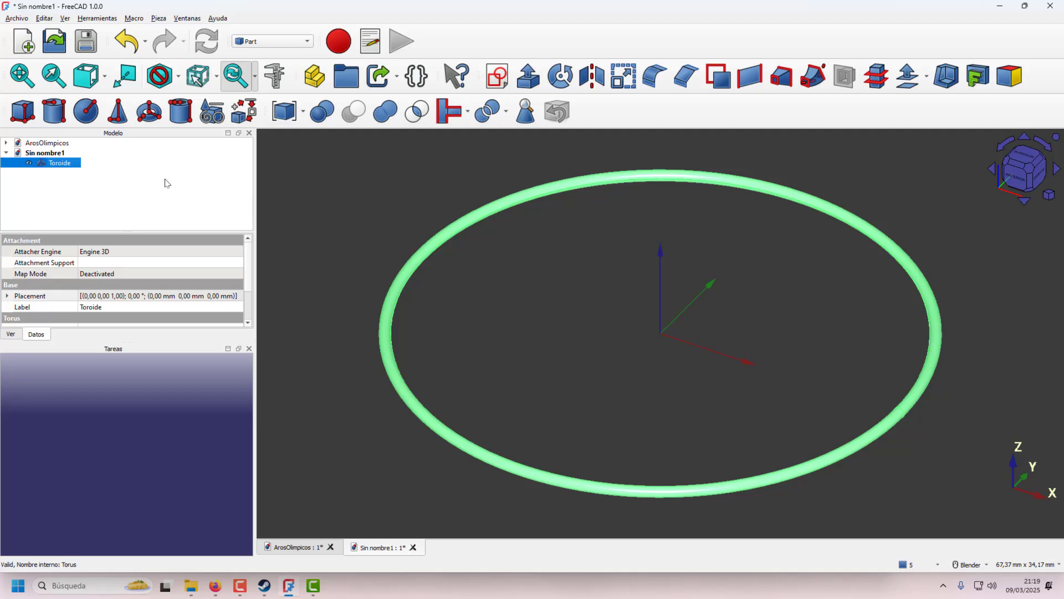
left_click(149, 113)
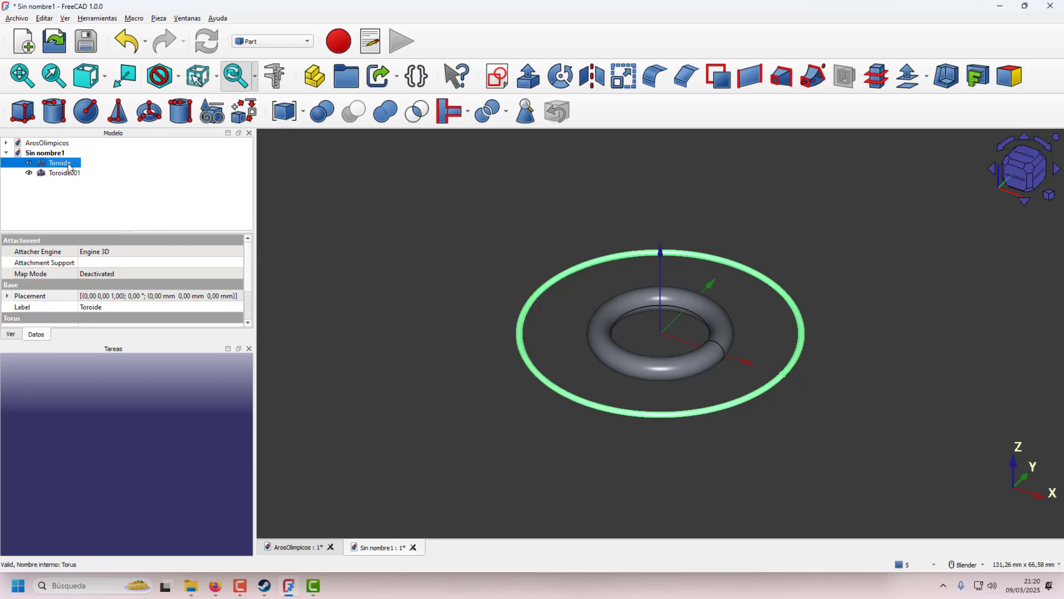
double_click(65, 172)
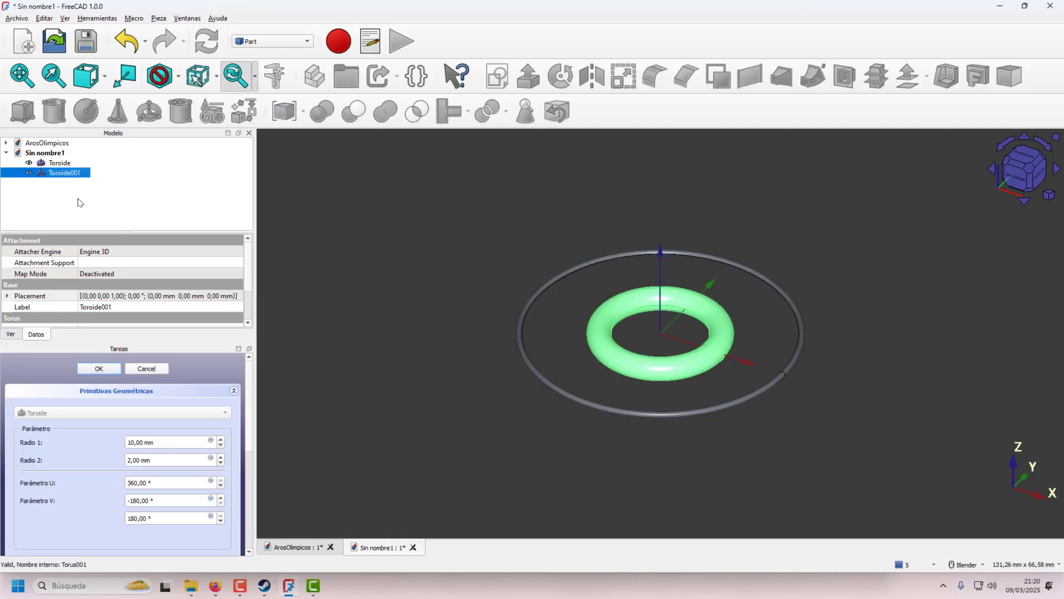
left_click(139, 459)
key("BackSpace")
key("BackSpace")
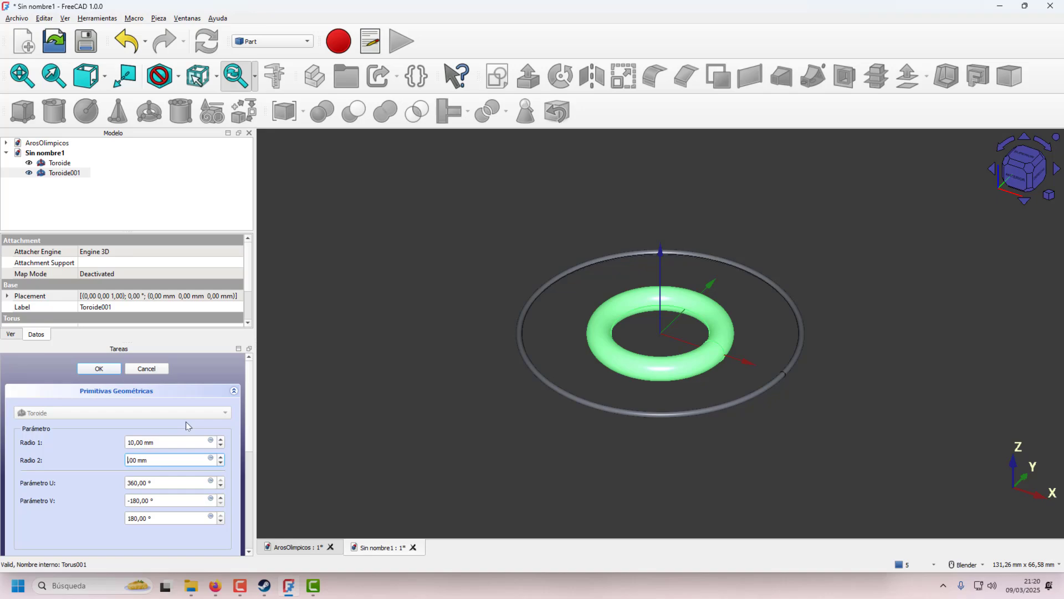
type("0")
key("Delete")
key("Return")
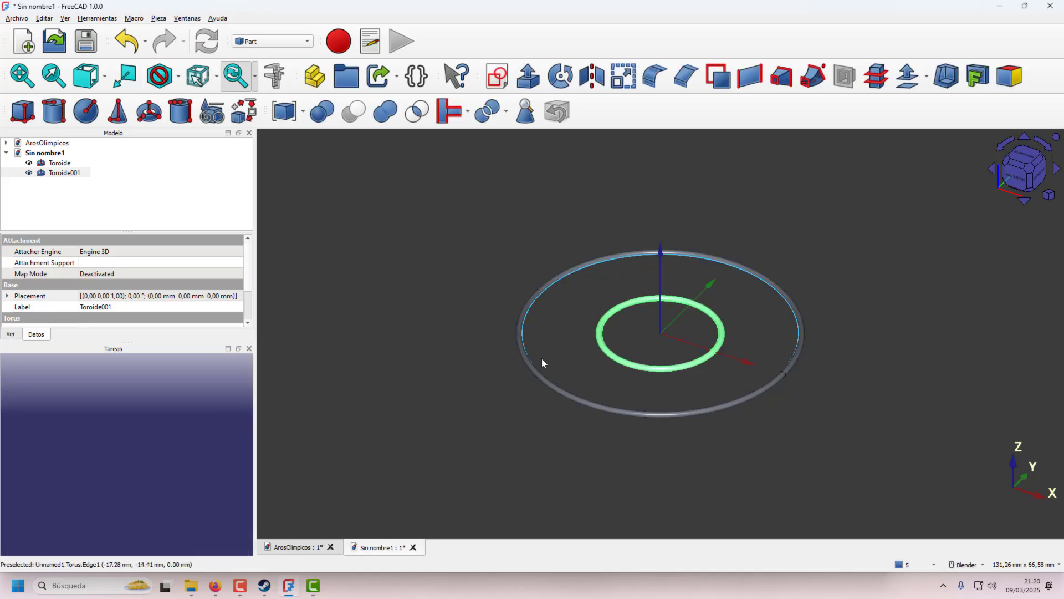
- Set Radio 1 of the second torus, Toroide001, to 8 mm and accept the parameters
double_click(69, 173)
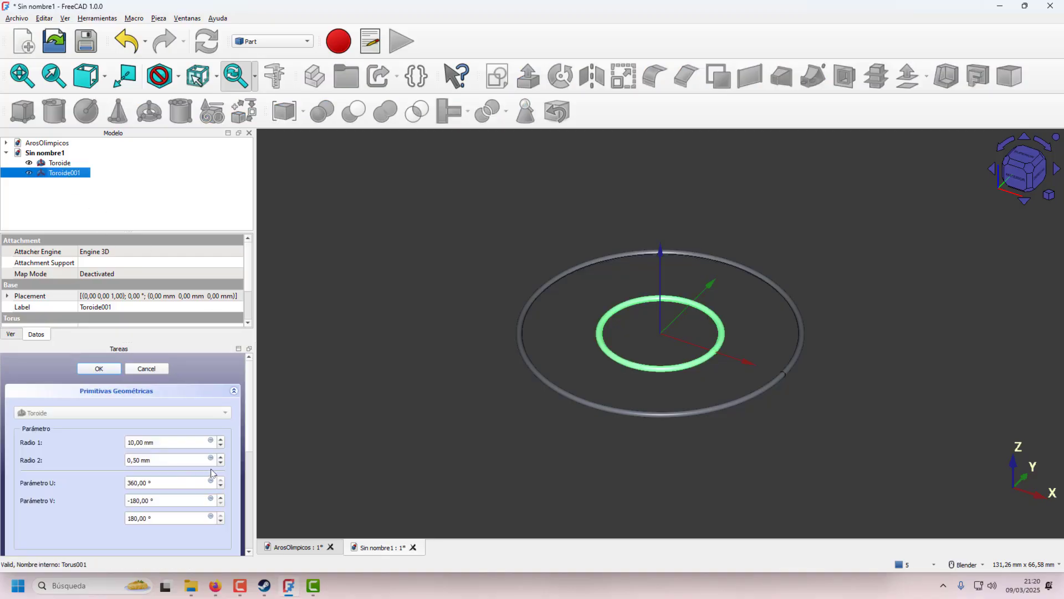
left_click(221, 446)
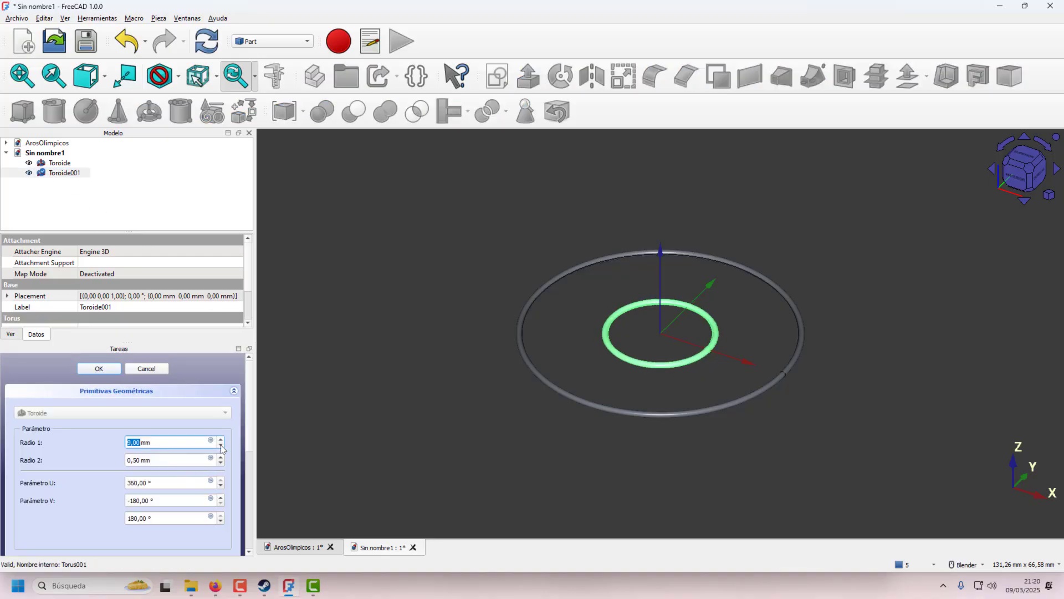
left_click(221, 446)
left_click(221, 446)
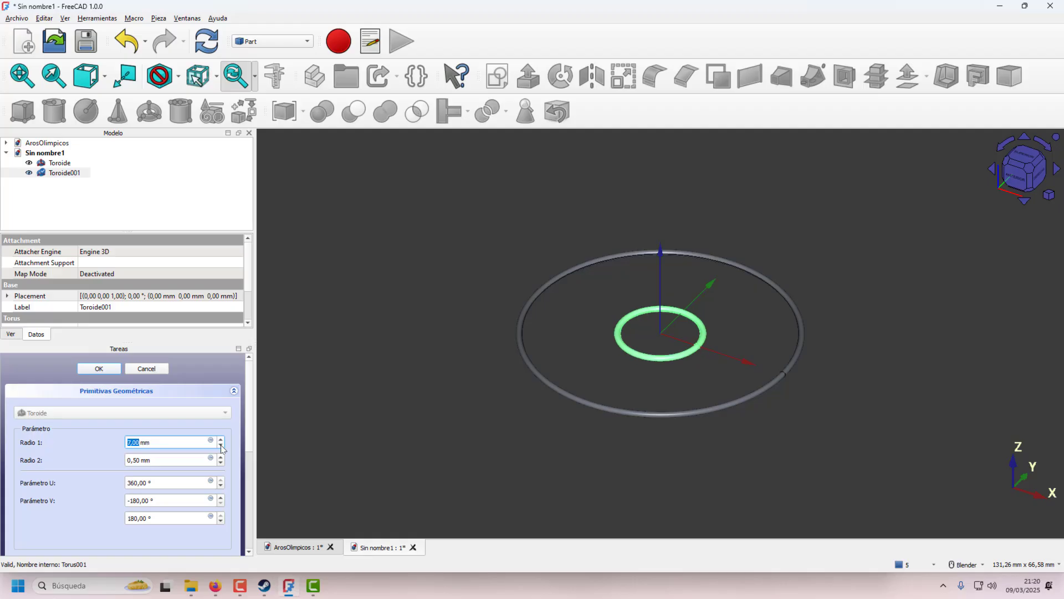
left_click(221, 442)
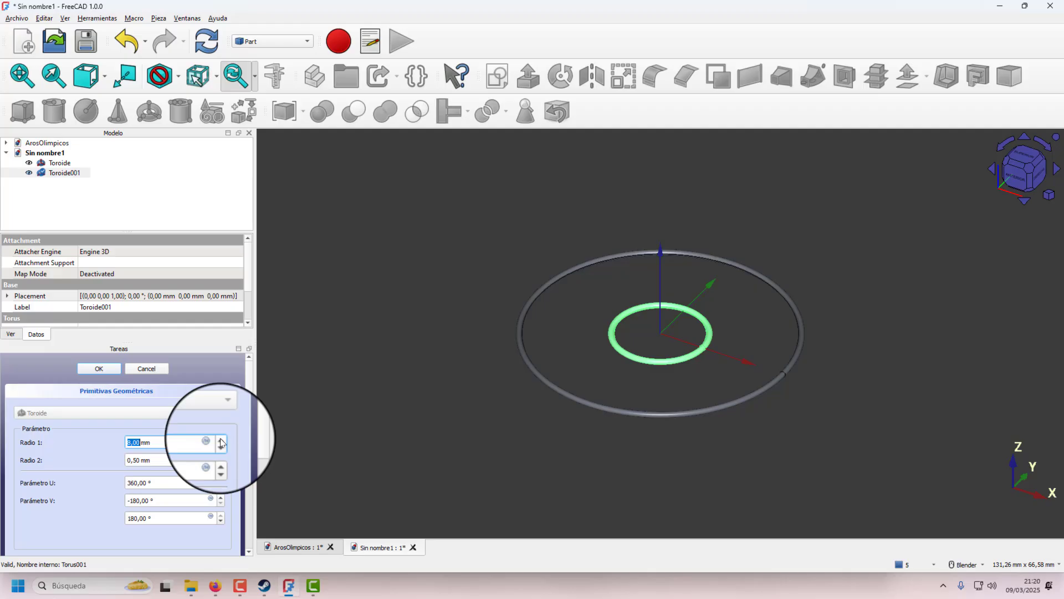
left_click(221, 442)
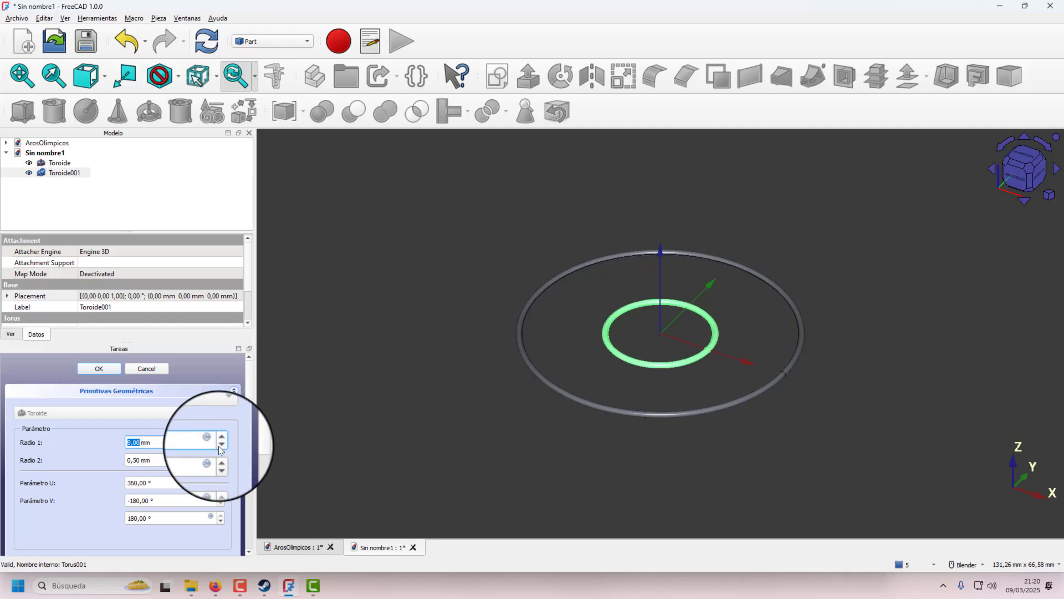
left_click(221, 445)
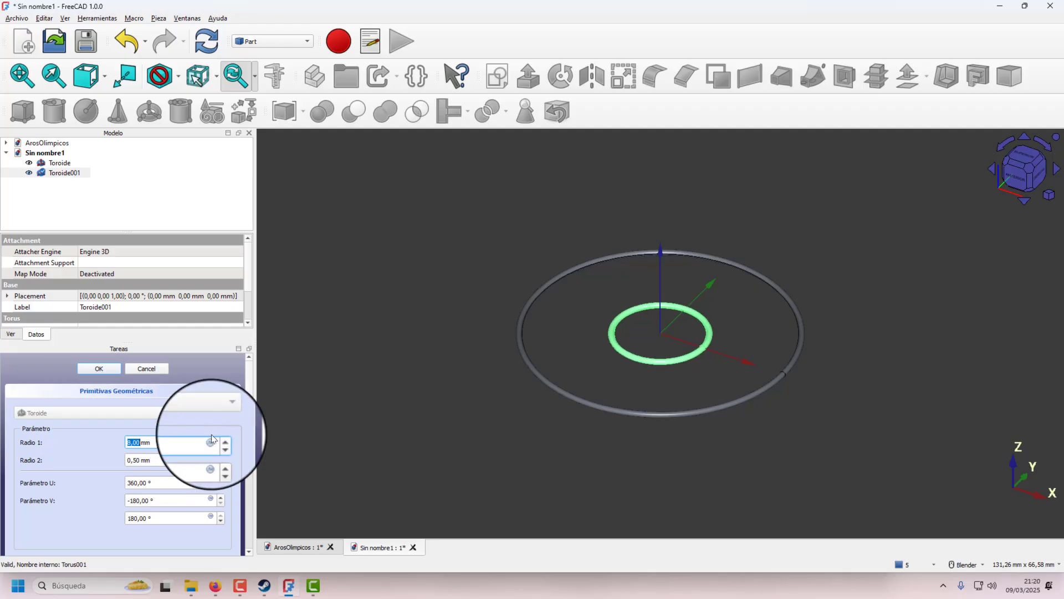
left_click(100, 369)
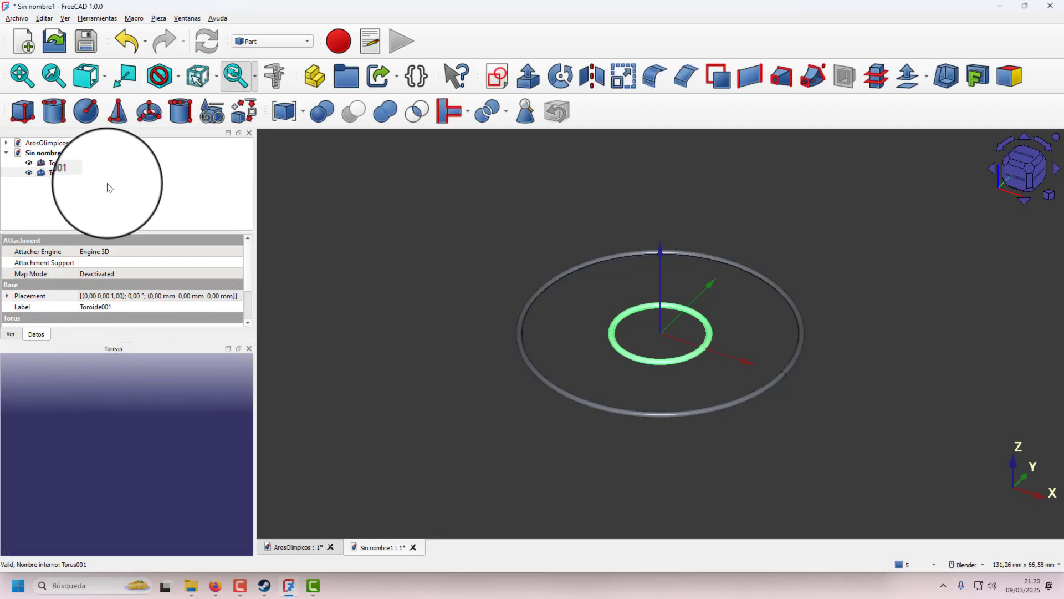
- Open the placement of the small torus, Toroide001, and set its Y translation to 22 mm
left_click(238, 300)
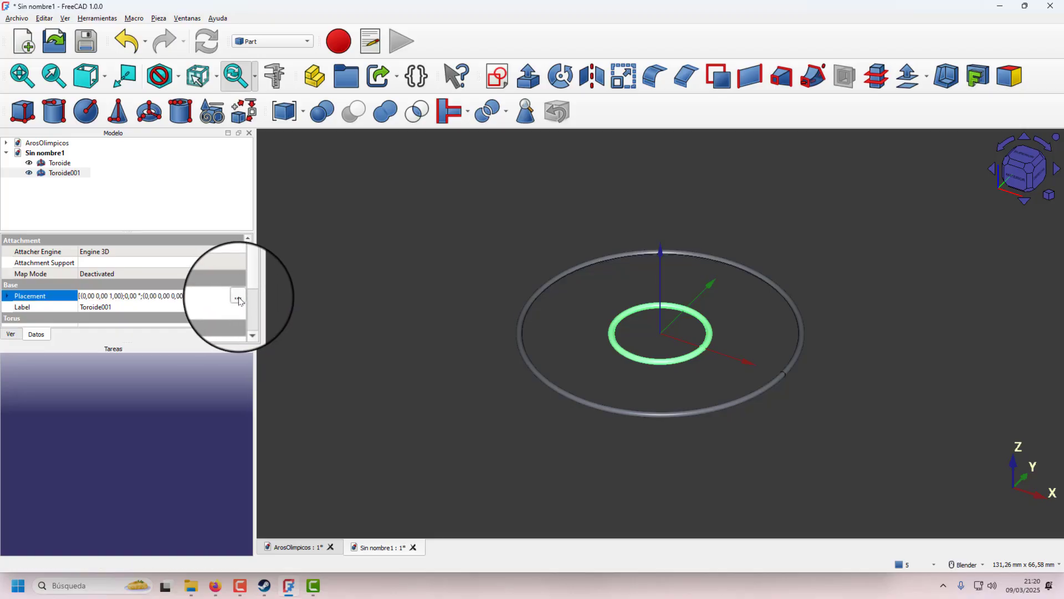
left_click(238, 298)
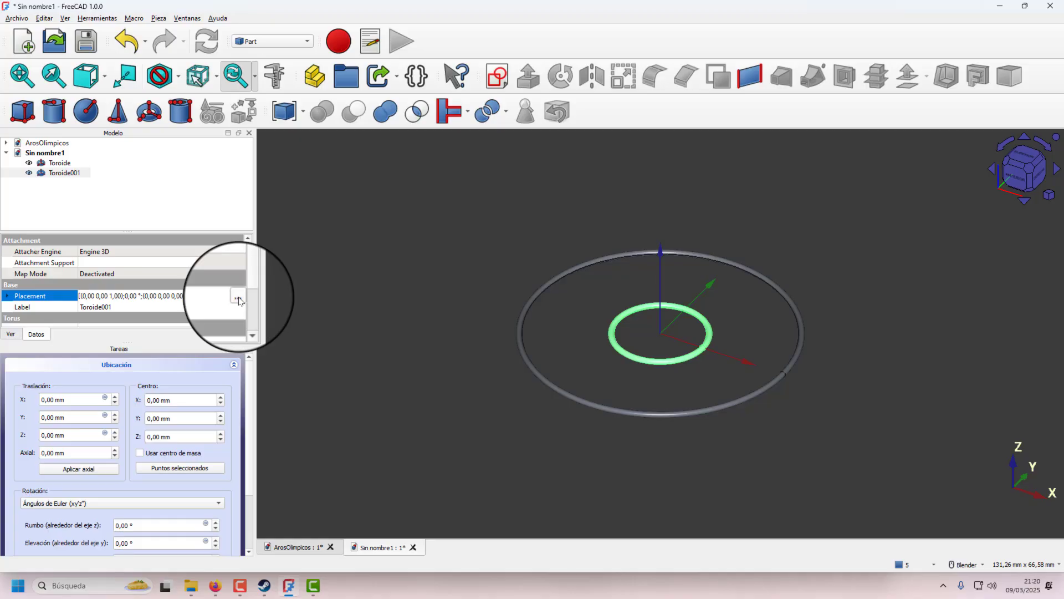
left_click(116, 415)
left_click(116, 415)
left_click(116, 416)
left_click(116, 416)
left_click(116, 415)
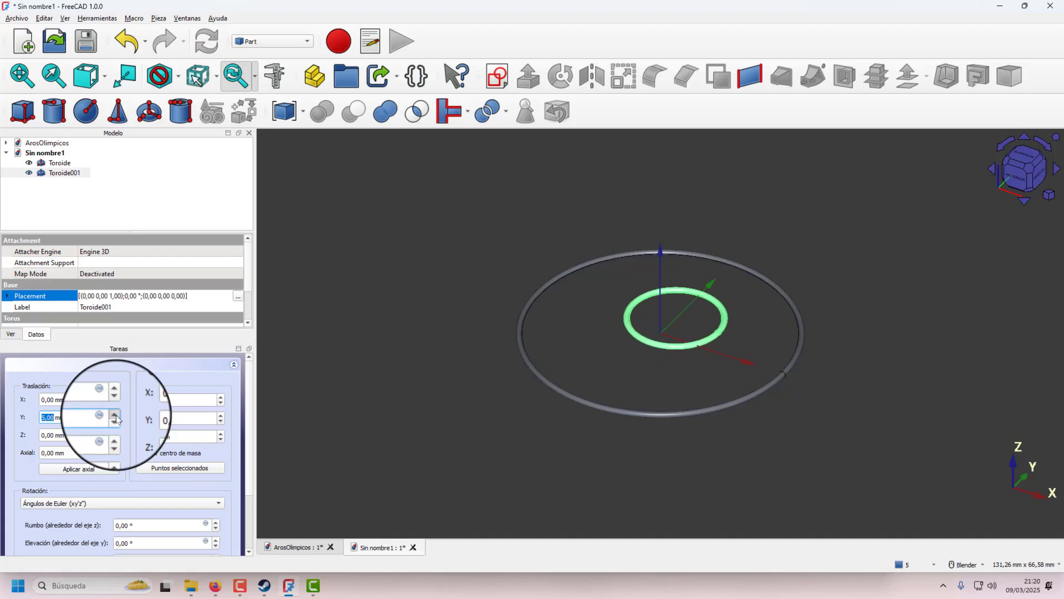
left_click(116, 415)
left_click(116, 415)
left_click(116, 415)
left_click(116, 415)
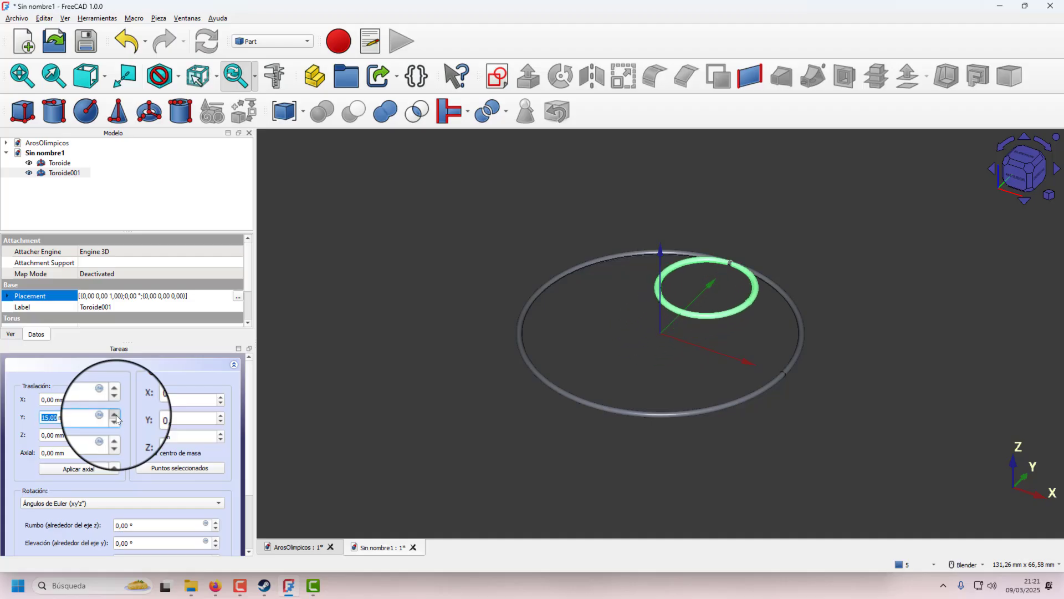
left_click(115, 415)
left_click(114, 415)
left_click(115, 415)
left_click(115, 415)
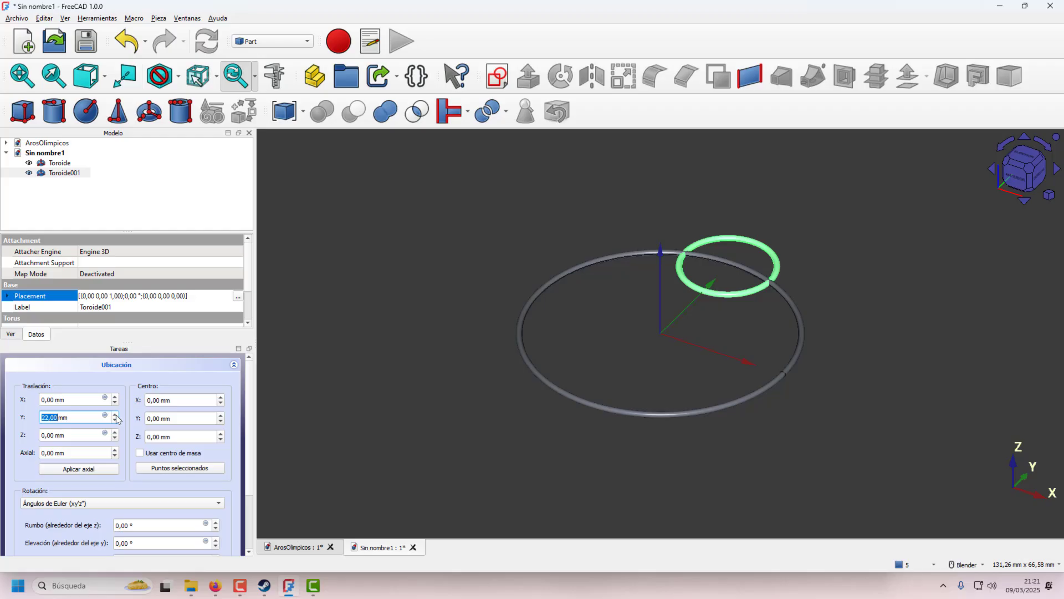
- Set the placement's centre X to 45 mm and accept the placement of Toroide001
left_click(221, 397)
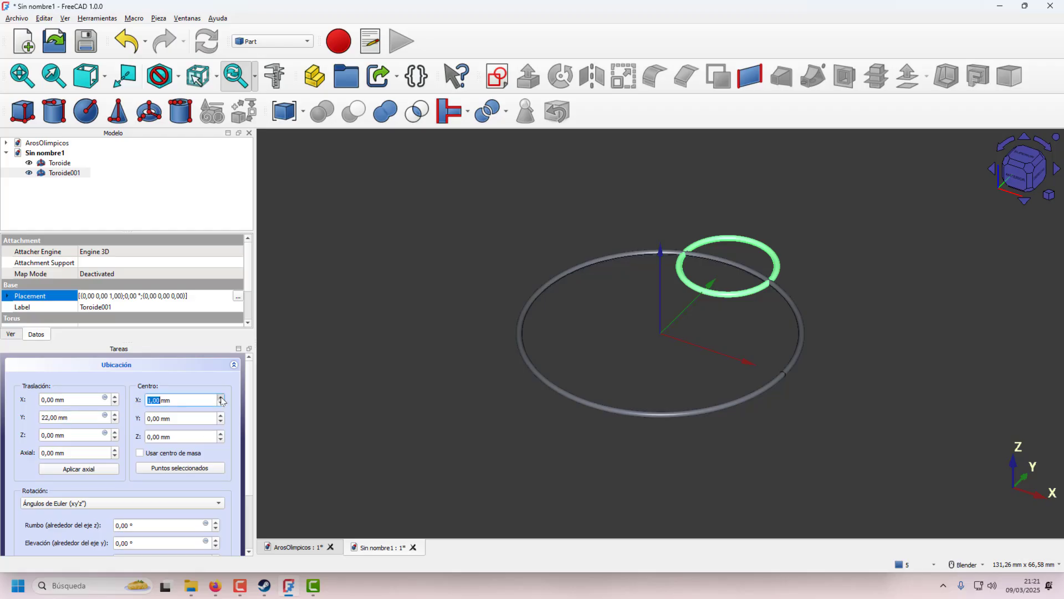
left_click(221, 397)
type("5")
type("45")
key("Return")
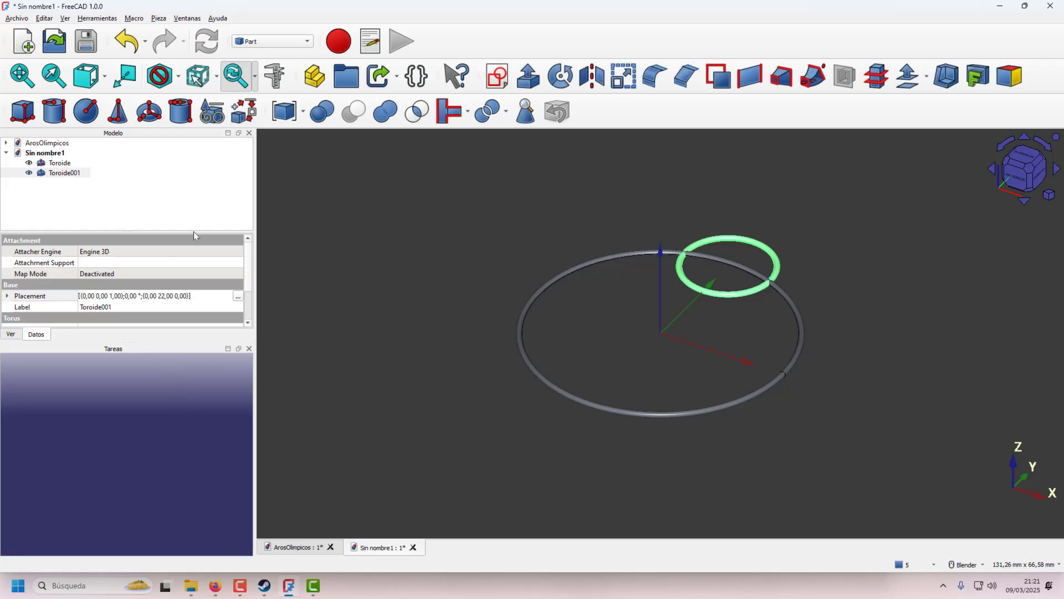
- Reopen the placement of Toroide001 and apply a centre X of 45 mm with a -2° rotation around the Z axis
left_click(78, 173)
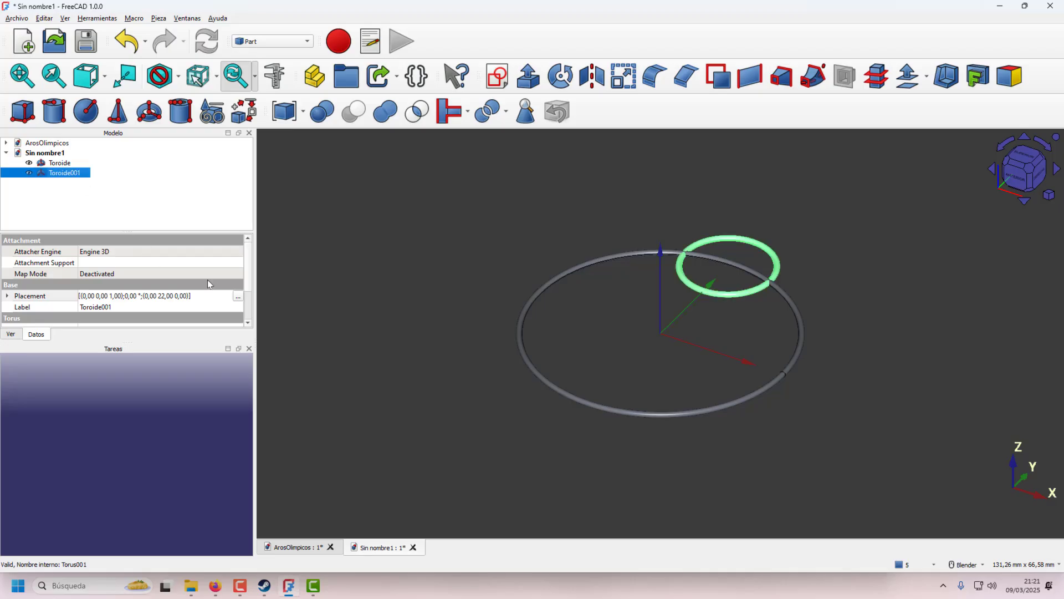
left_click(237, 296)
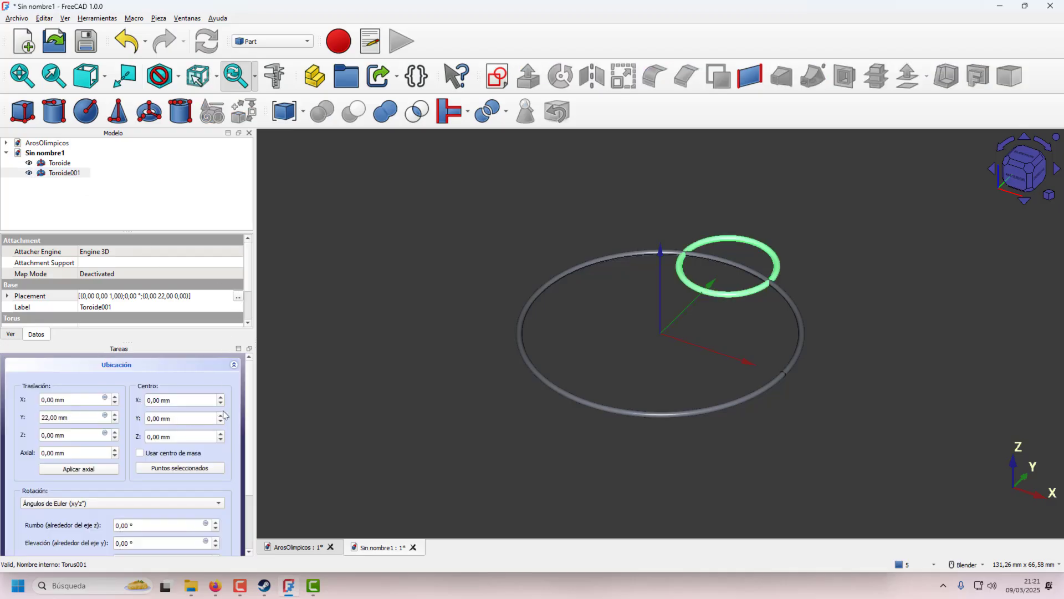
left_click(149, 400)
scroll(208, 471, "down", 2)
scroll(201, 494, "down", 2)
scroll(239, 461, "down", 3)
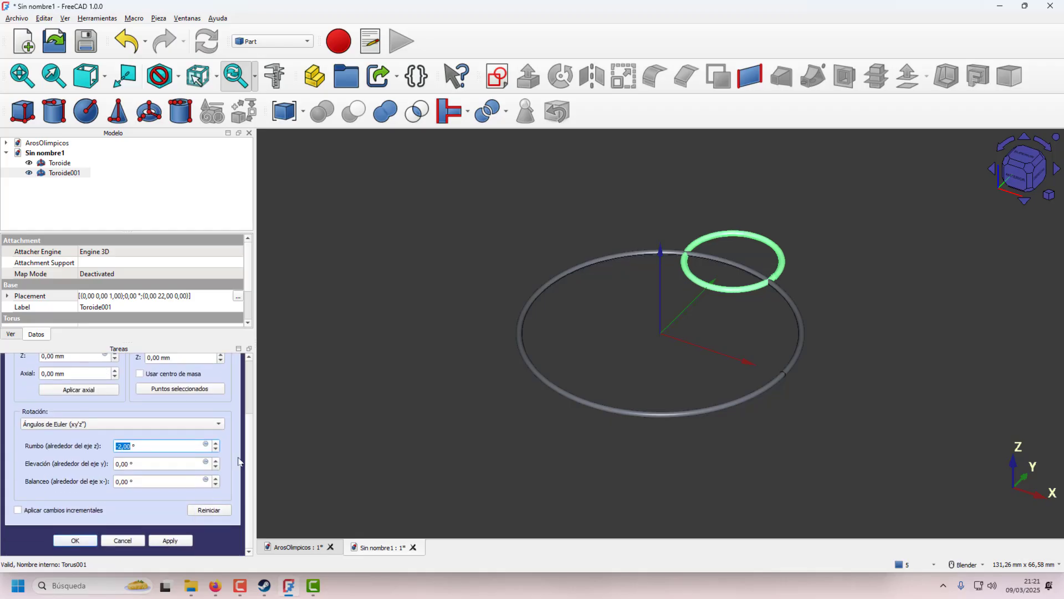
left_click(188, 542)
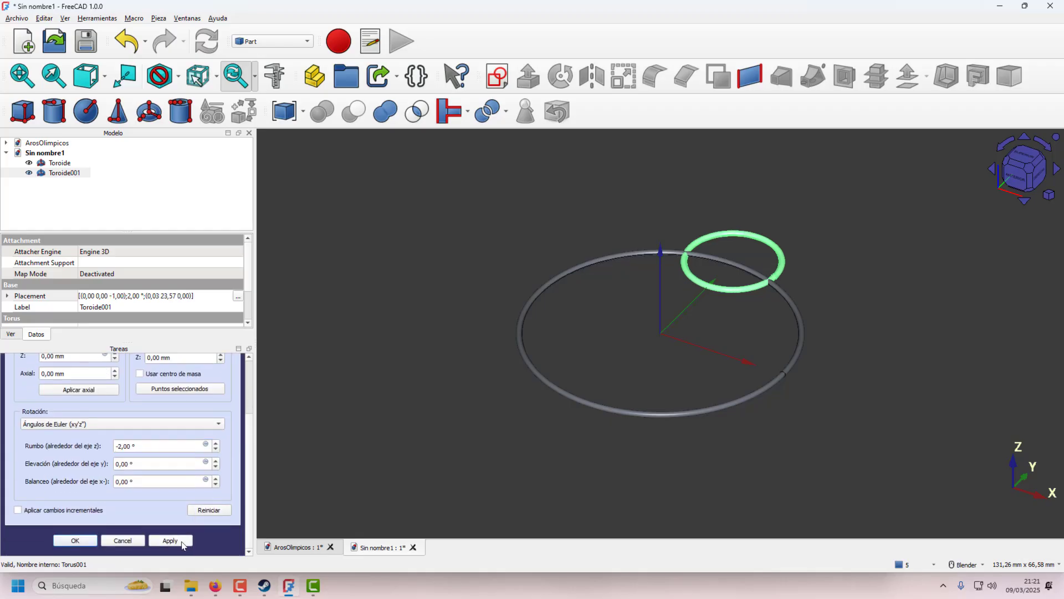
- Set the rotation around the Z axis to 1° and the placement's centre X to 0
scroll(194, 443, "up", 3)
scroll(193, 435, "up", 5)
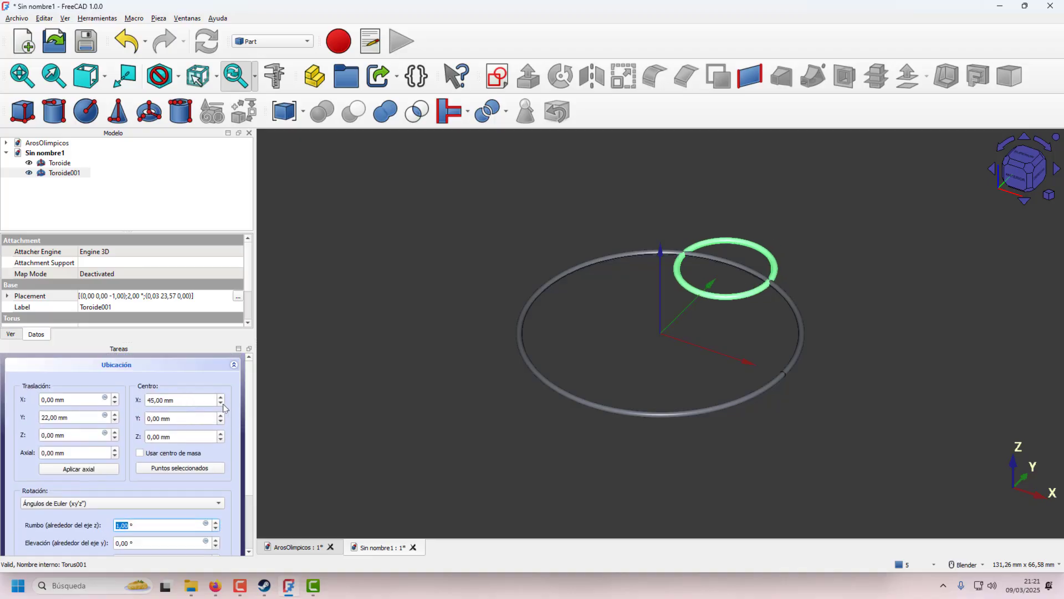
left_click(190, 401)
left_click_drag(190, 400, 110, 400)
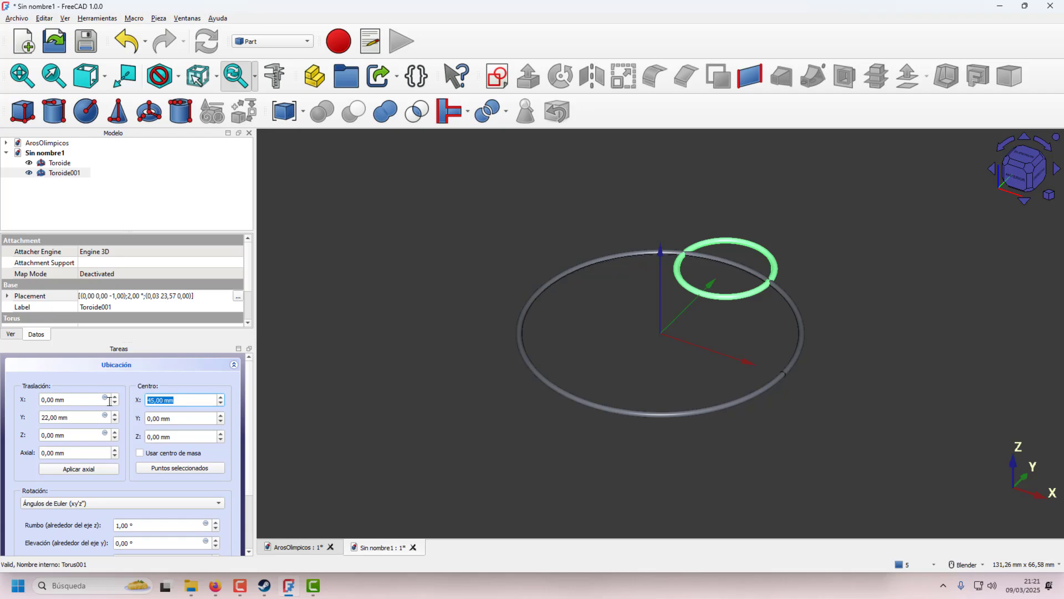
type("0")
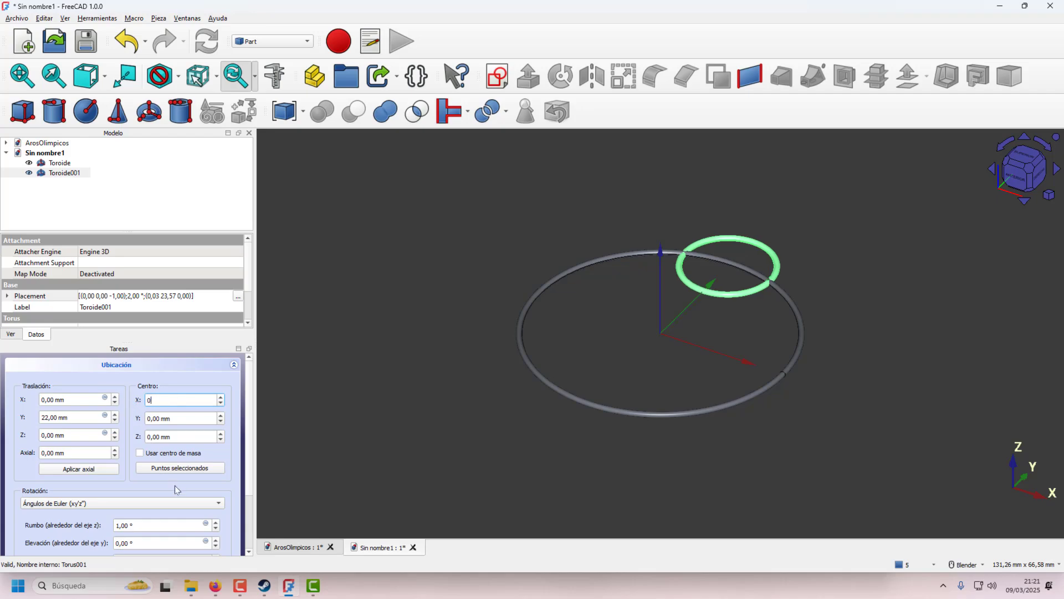
- Set the centre Z to -1 mm and the rotation of Toroide001 around the X axis (Balanceo) to 90°, with Elevación at 0°
scroll(181, 436, "down", 1)
scroll(165, 514, "down", 1)
scroll(191, 515, "down", 2)
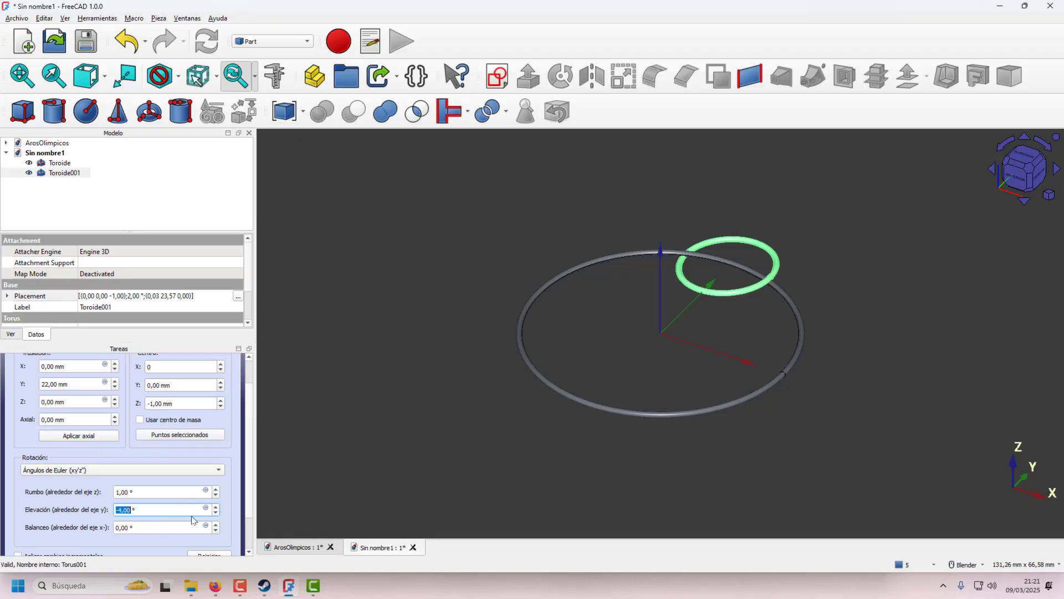
scroll(191, 514, "up", 2)
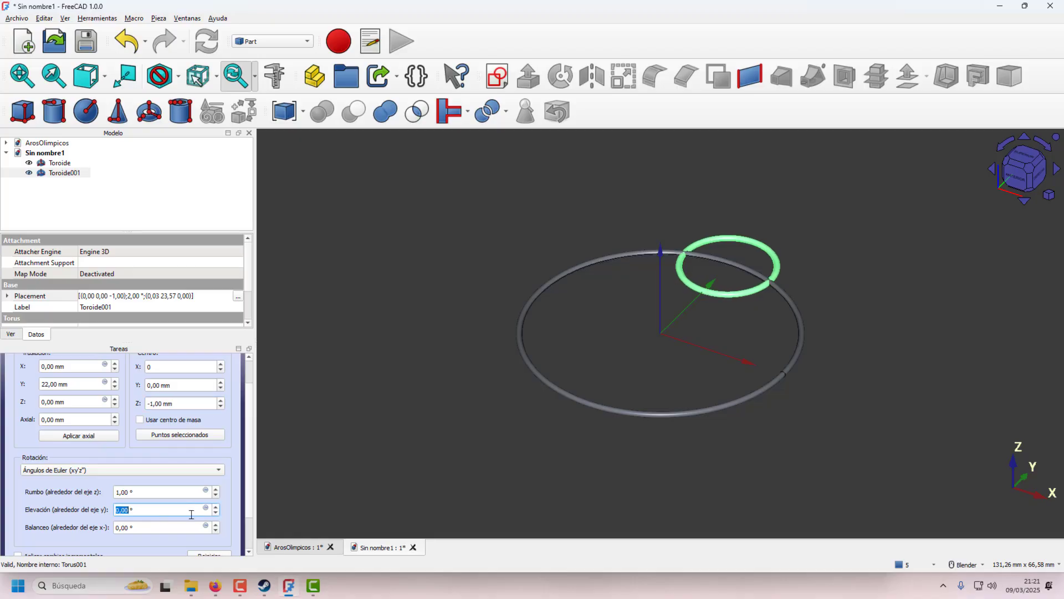
left_click(22, 478)
scroll(217, 528, "up", 7)
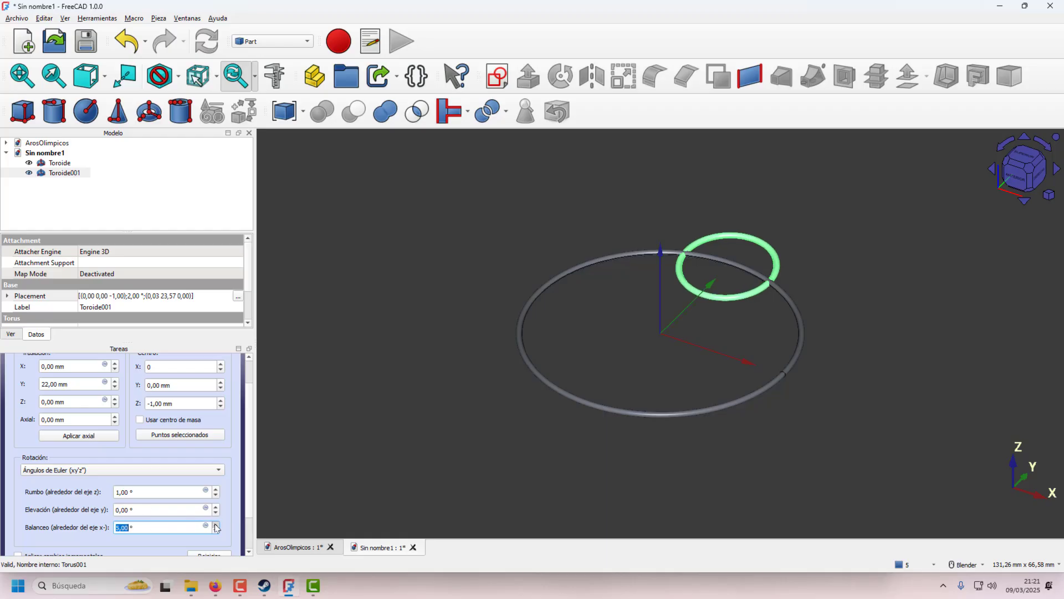
scroll(216, 528, "up", 12)
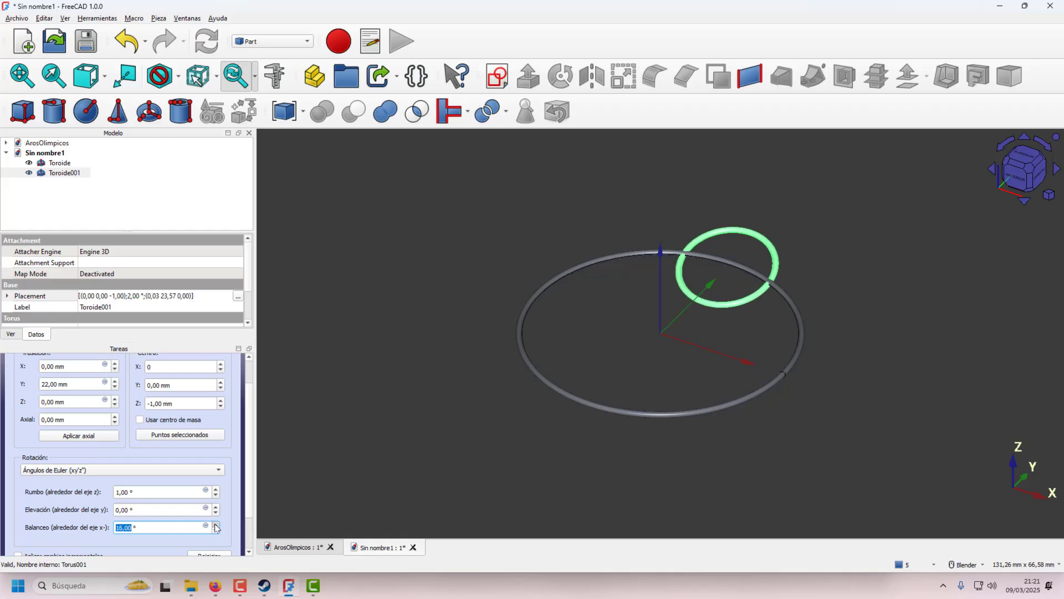
scroll(216, 529, "up", 5)
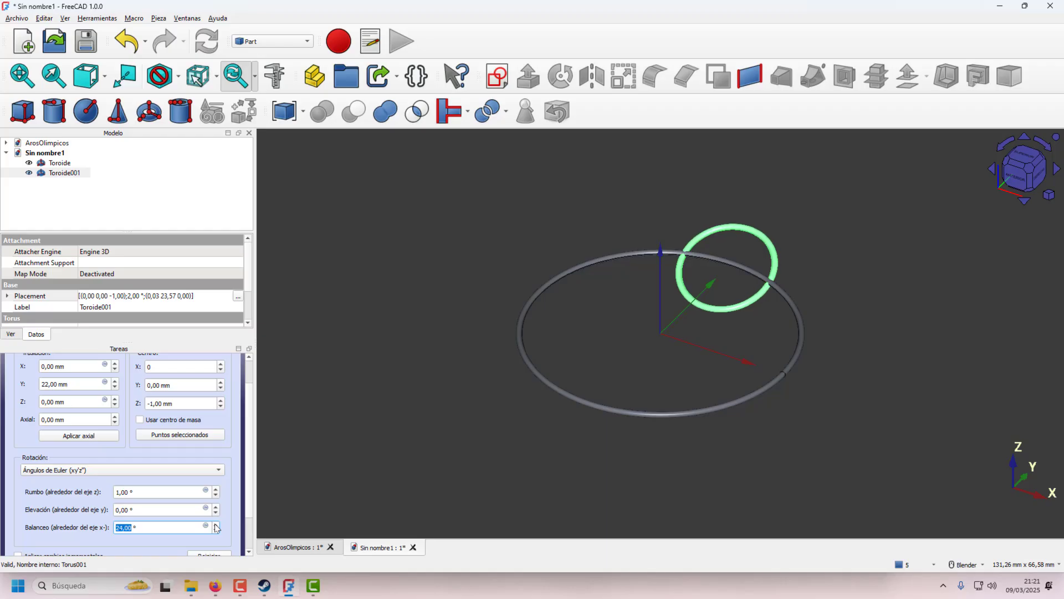
type("90")
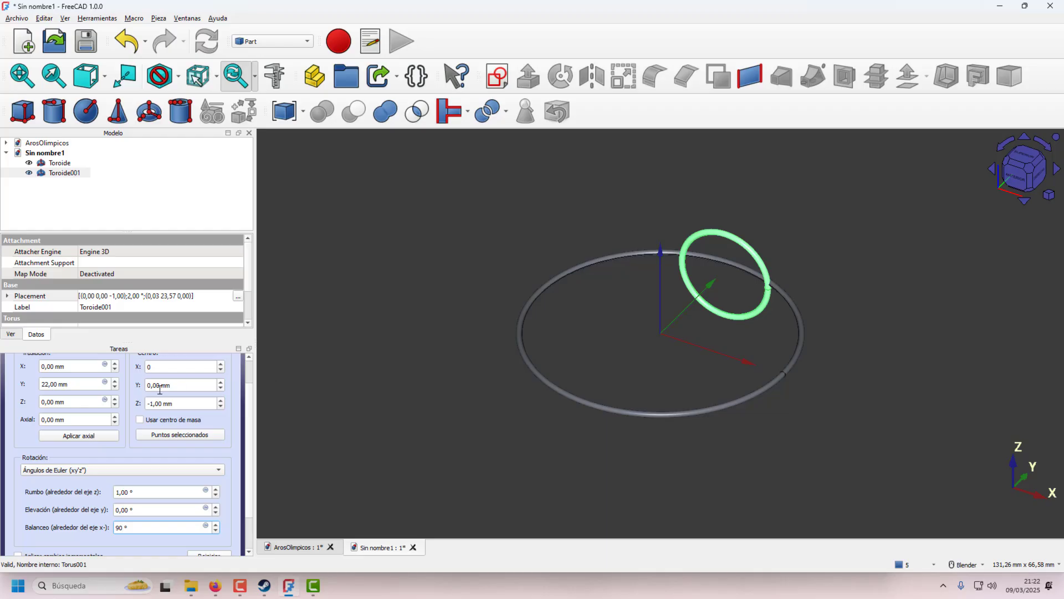
- Set the Y translation of Toroide001 to 23.5 mm and accept the placement
scroll(232, 397, "up", 2)
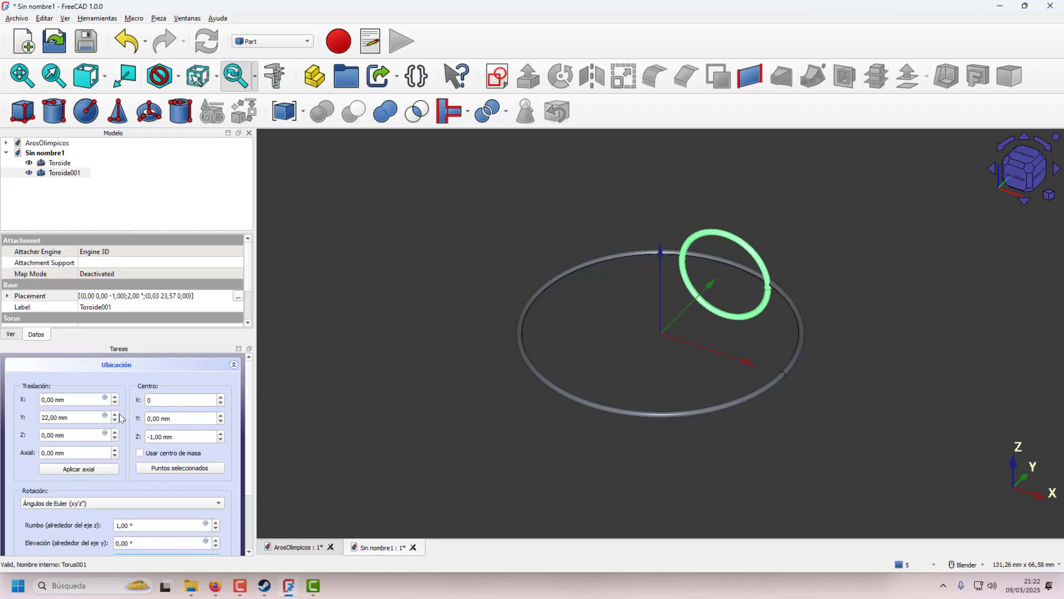
left_click(116, 414)
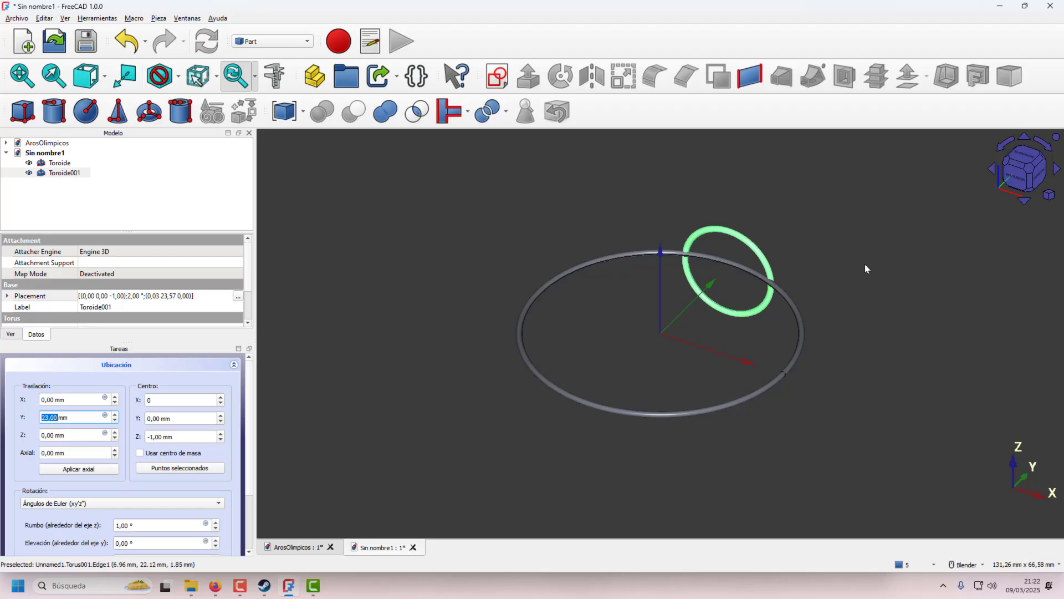
mouse_move(879, 320)
middle_mouse_down()
mouse_move(767, 344)
mouse_move(722, 341)
mouse_move(518, 314)
mouse_move(484, 278)
mouse_move(506, 245)
mouse_move(658, 292)
mouse_move(761, 304)
middle_mouse_up()
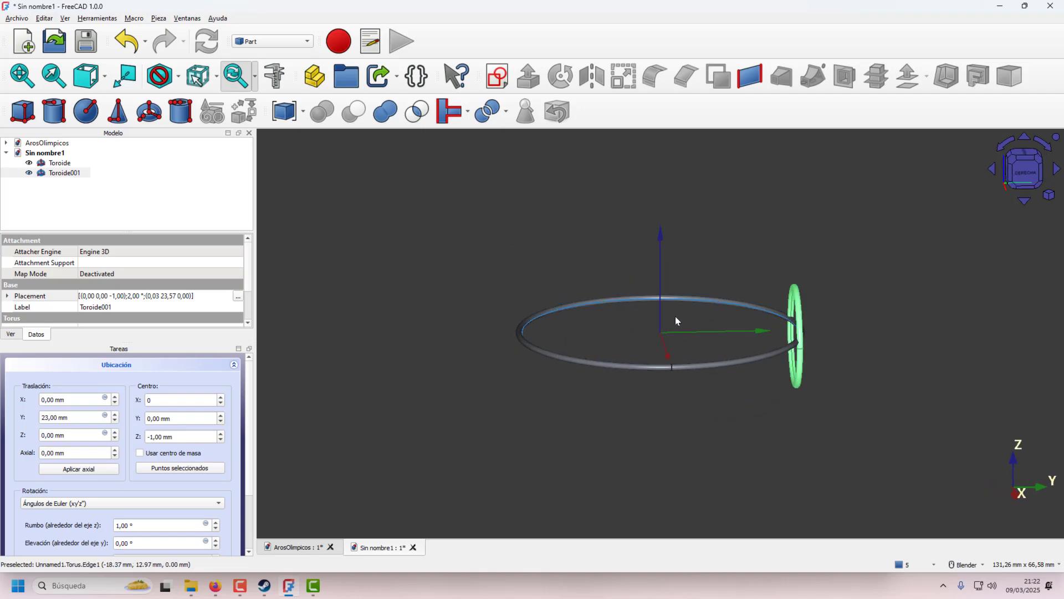
left_click(115, 415)
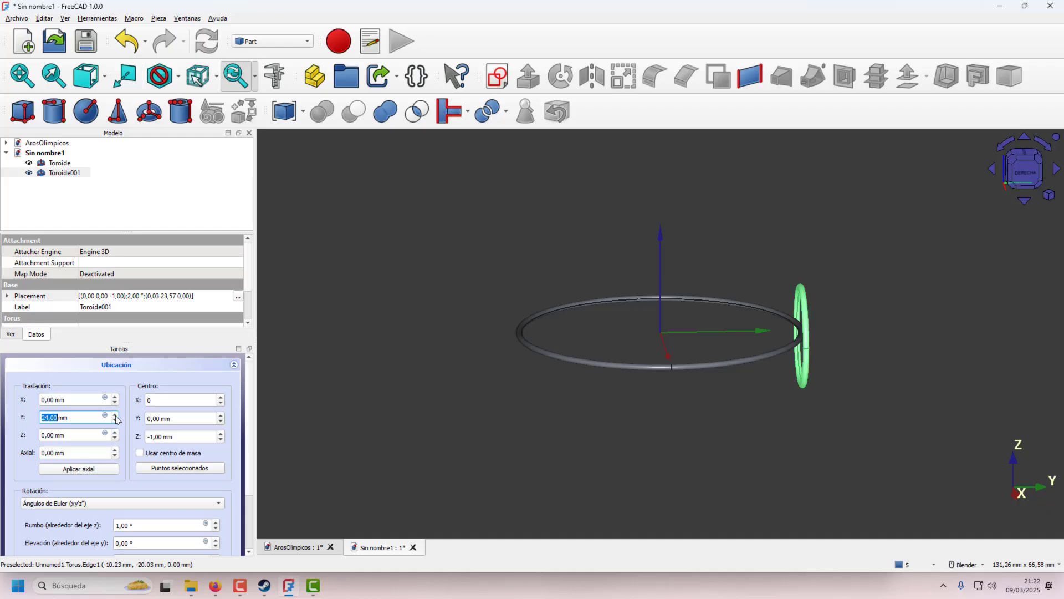
type("23")
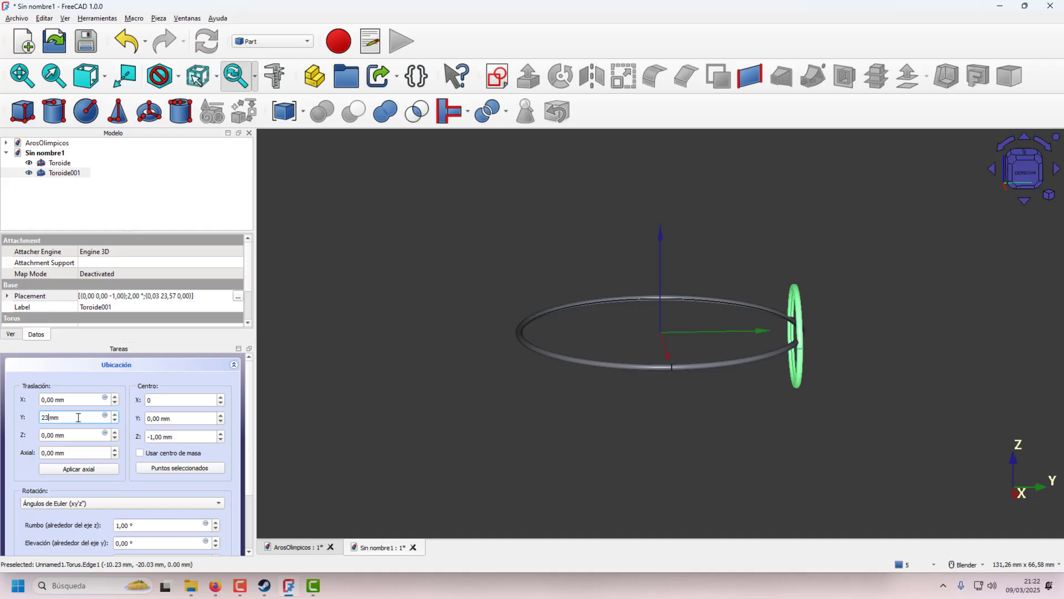
type(",5")
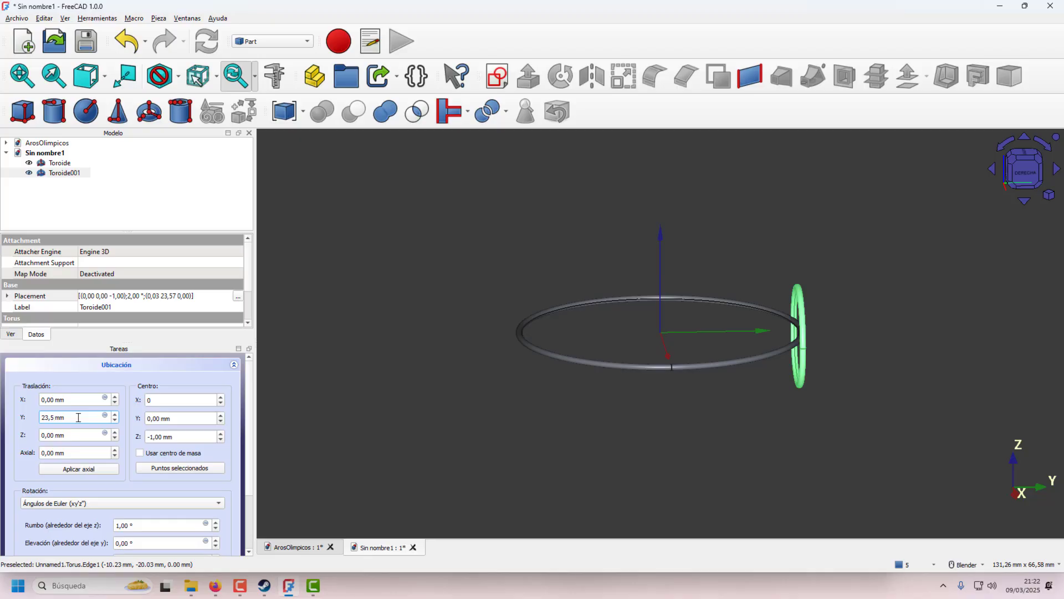
key("Return")
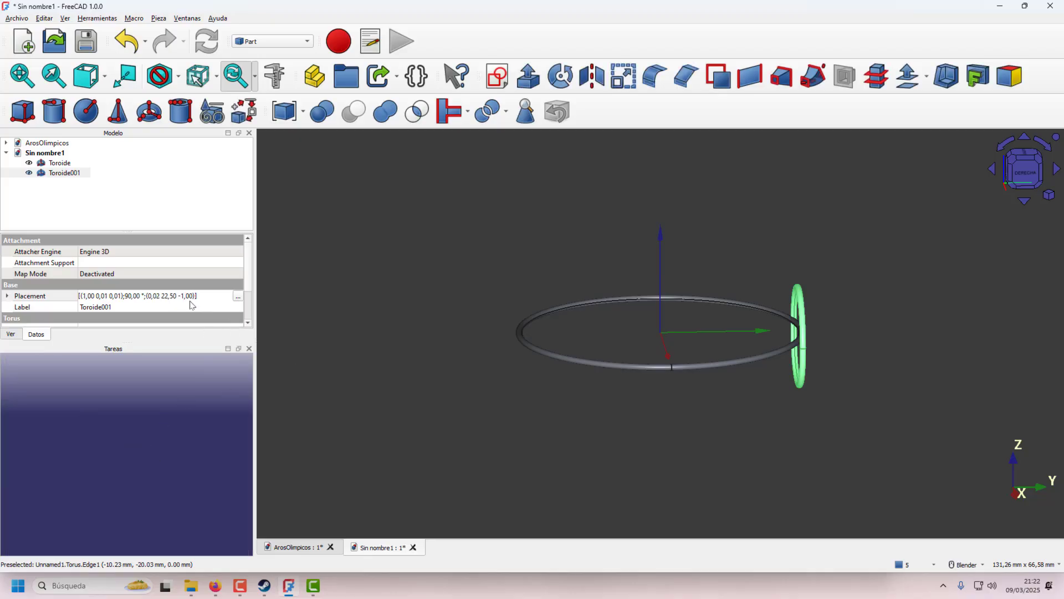
- Reopen the placement, try a Y translation of 23.50 mm, return it to 22.50 mm and accept
left_click(238, 296)
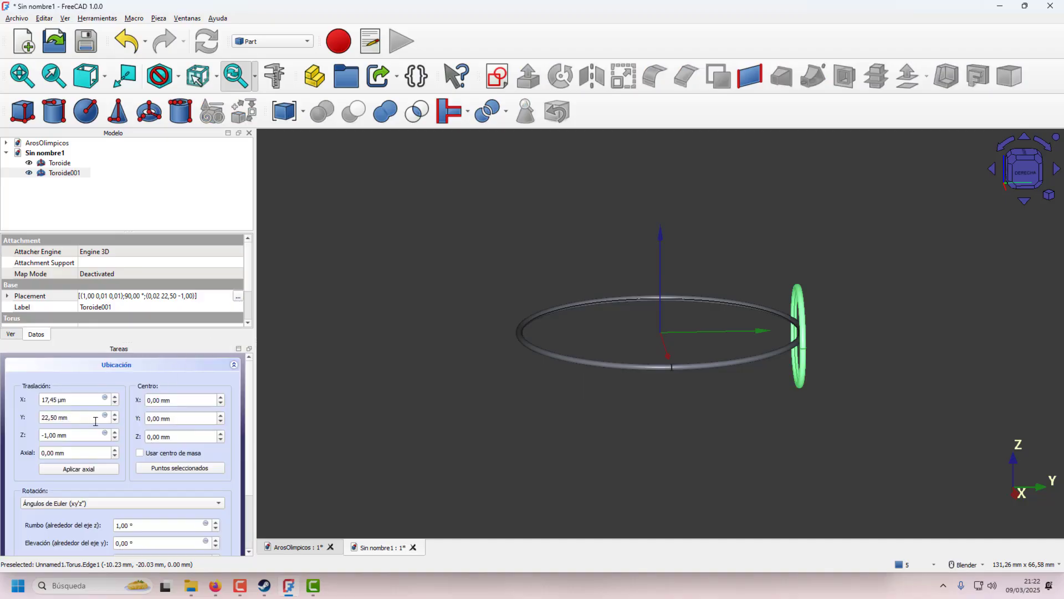
left_click(115, 415)
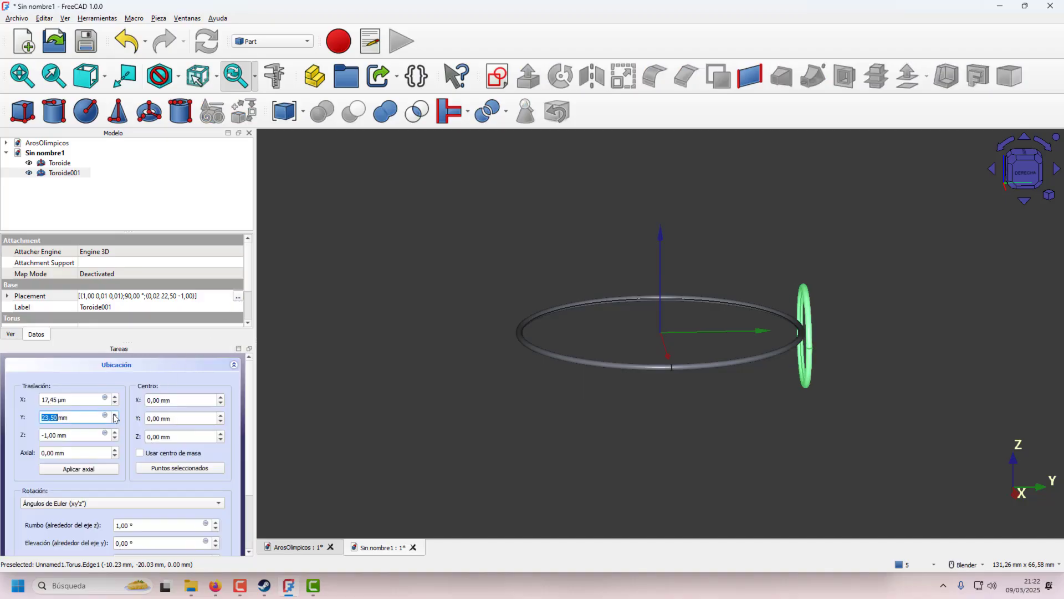
left_click(115, 420)
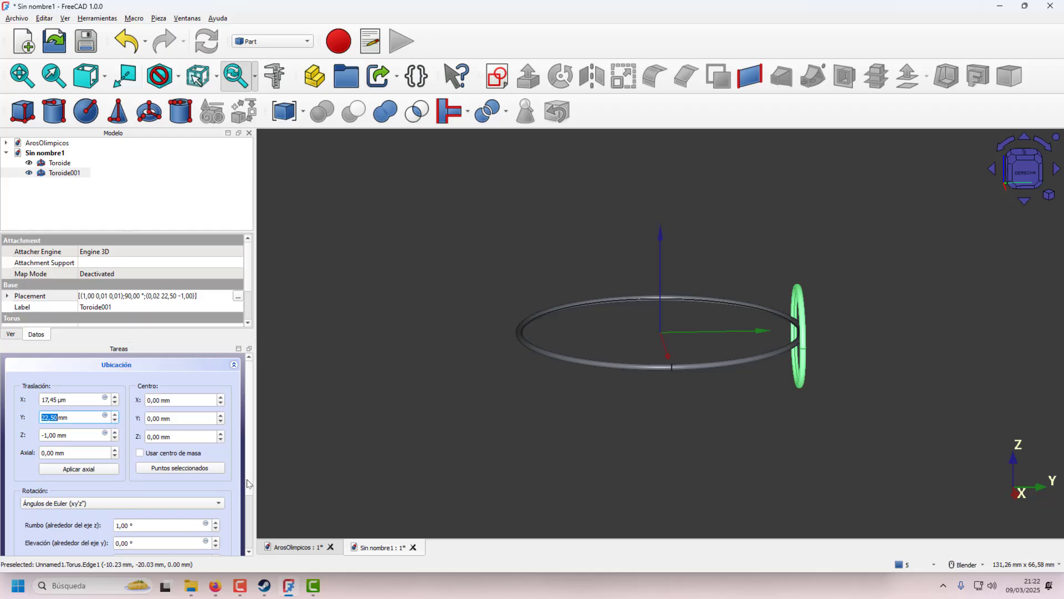
scroll(197, 543, "down", 2)
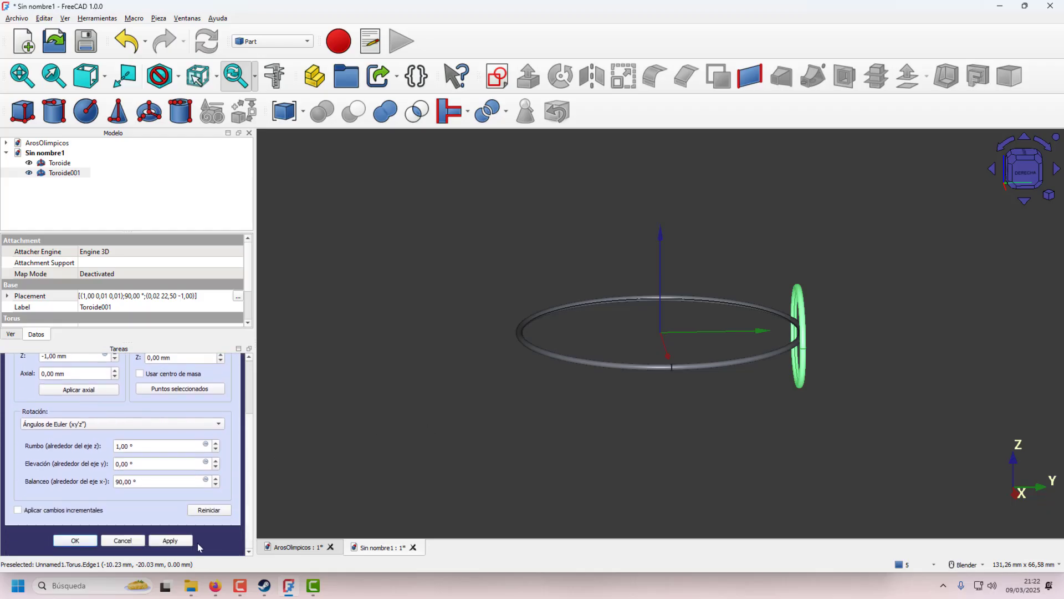
left_click(75, 540)
- Examine closely how the upright small ring meets the edge of the large ring
scroll(836, 345, "up", 6)
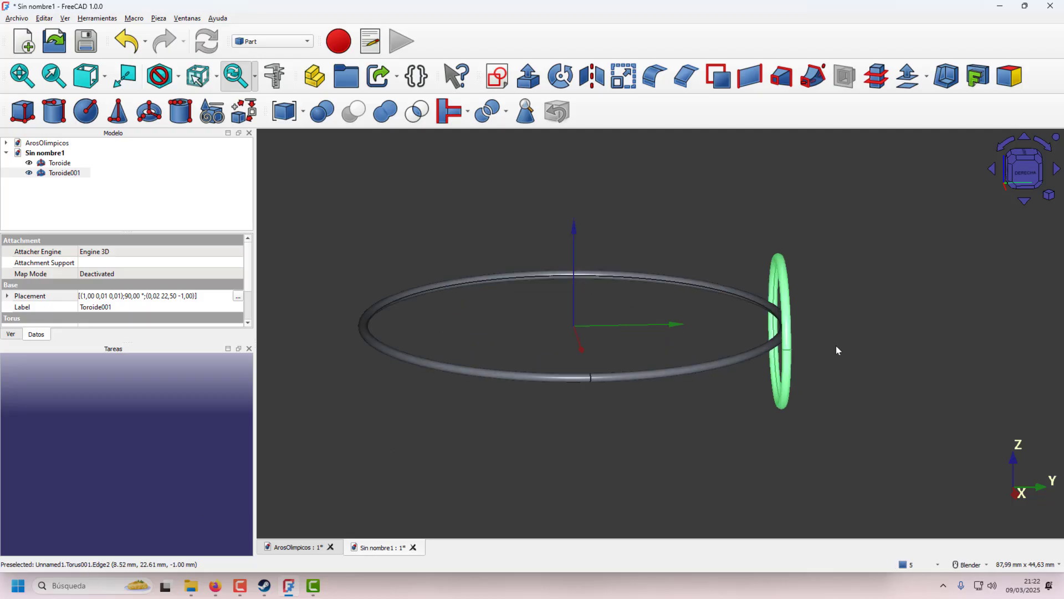
scroll(829, 351, "up", 2)
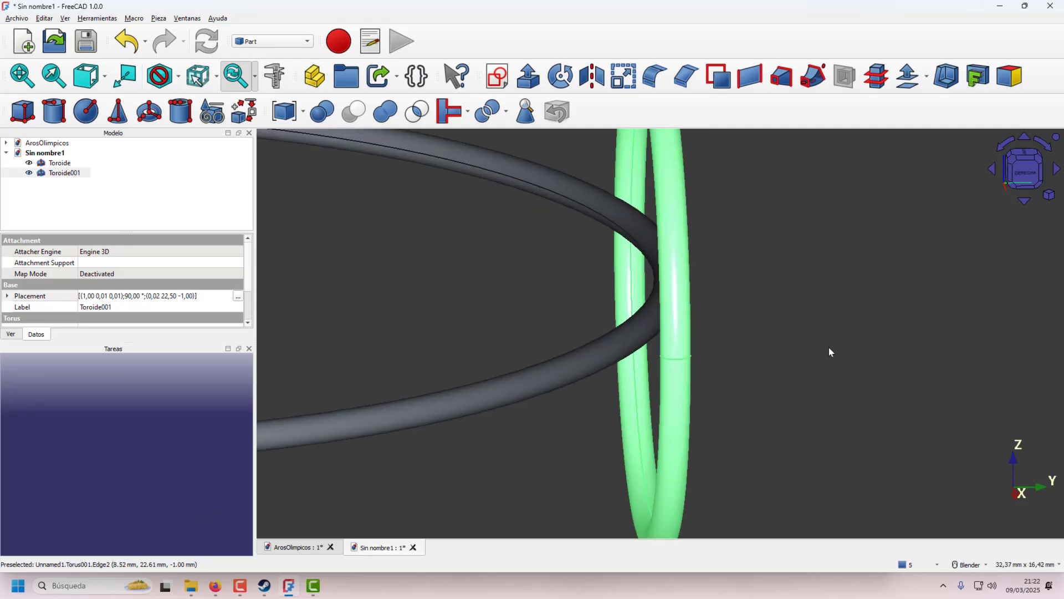
middle_click_drag(803, 357, 796, 332)
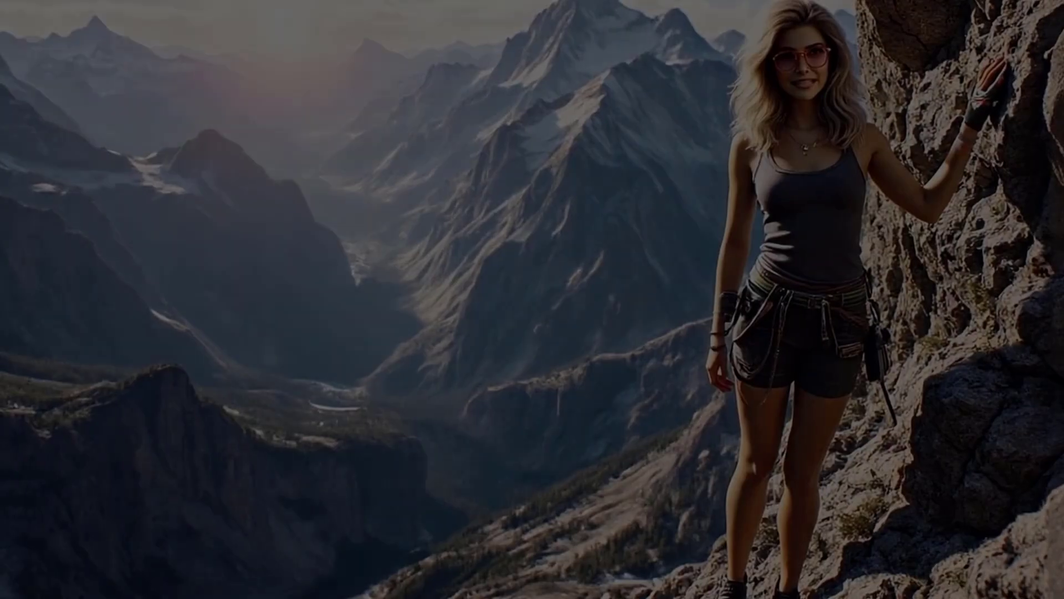